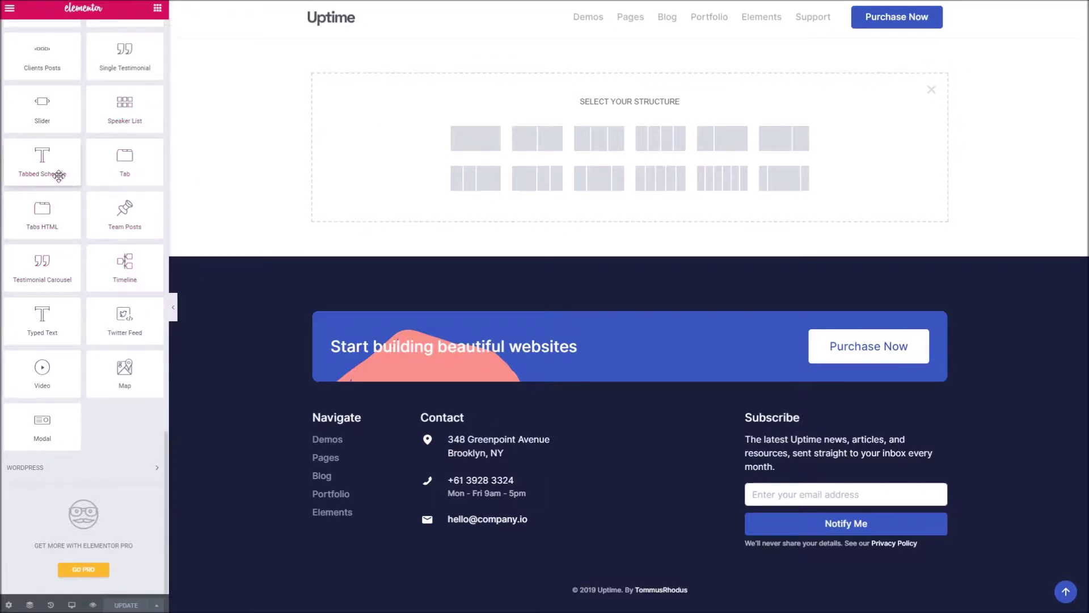
Add a Tabbed Schedule widget to the empty page section and review its block title and column title fields.
drag(45, 169, 433, 139)
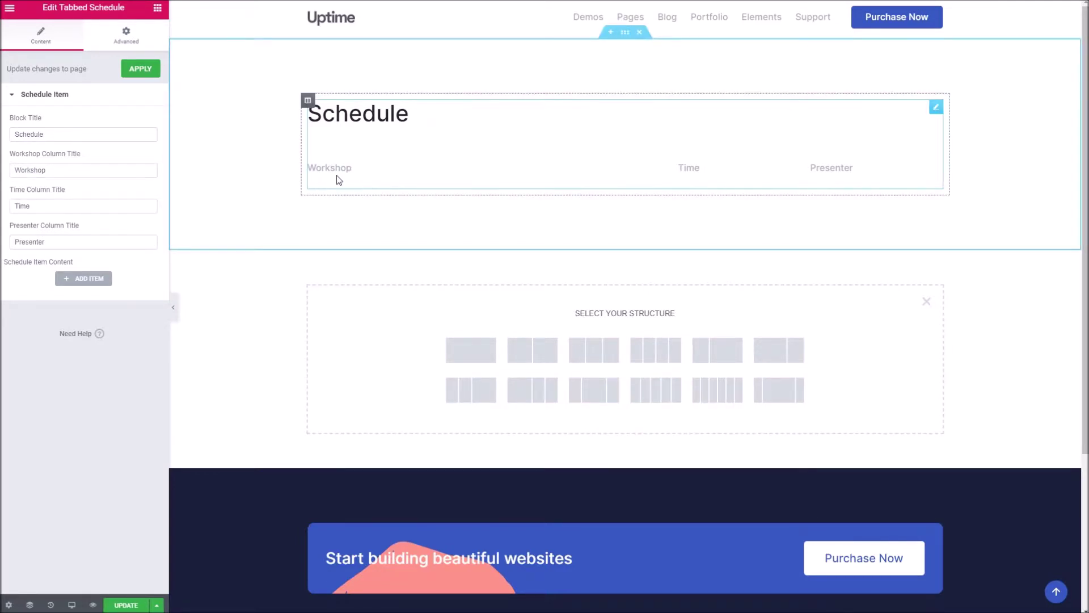
drag(56, 139, 33, 140)
click(61, 170)
click(68, 204)
click(76, 241)
click(95, 170)
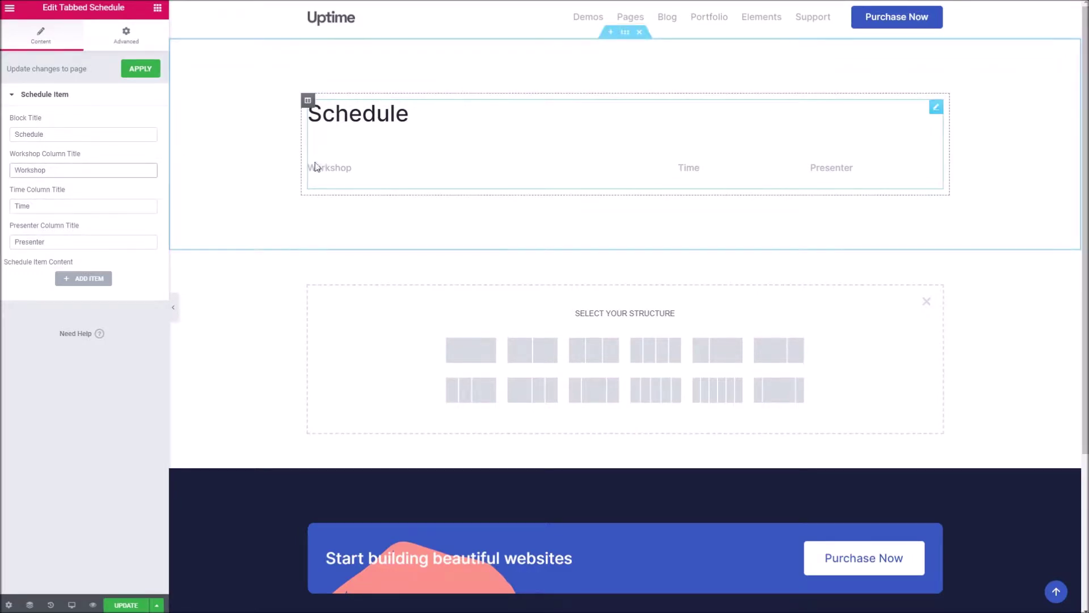
drag(318, 165, 333, 181)
Add a schedule item with the day/tab title "Tab A", event title "My Cool Event #1" and event time 19:00.
click(88, 278)
click(83, 328)
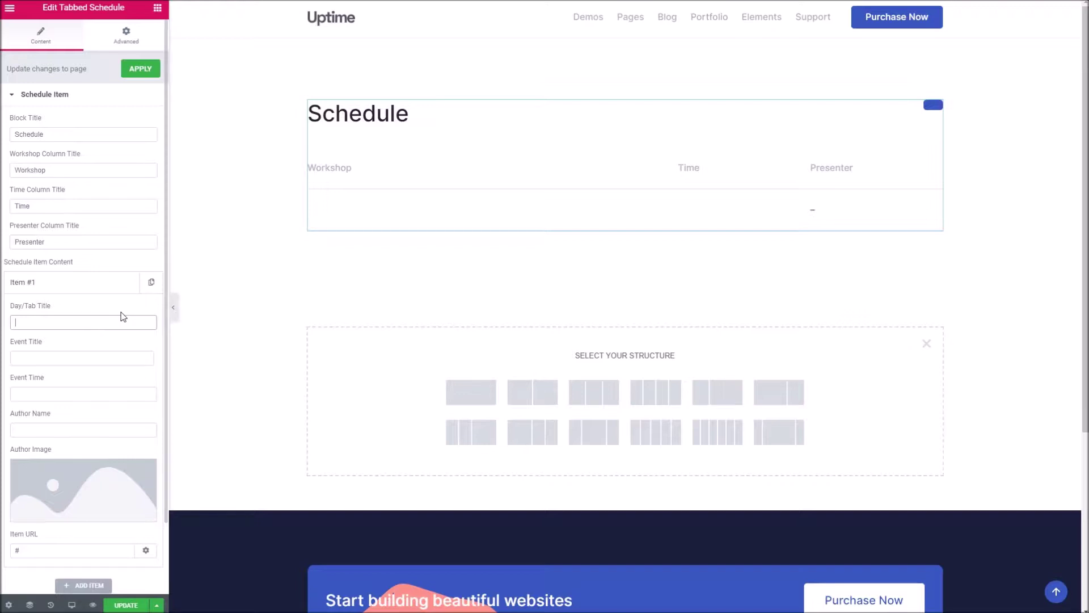
text(Tab A)
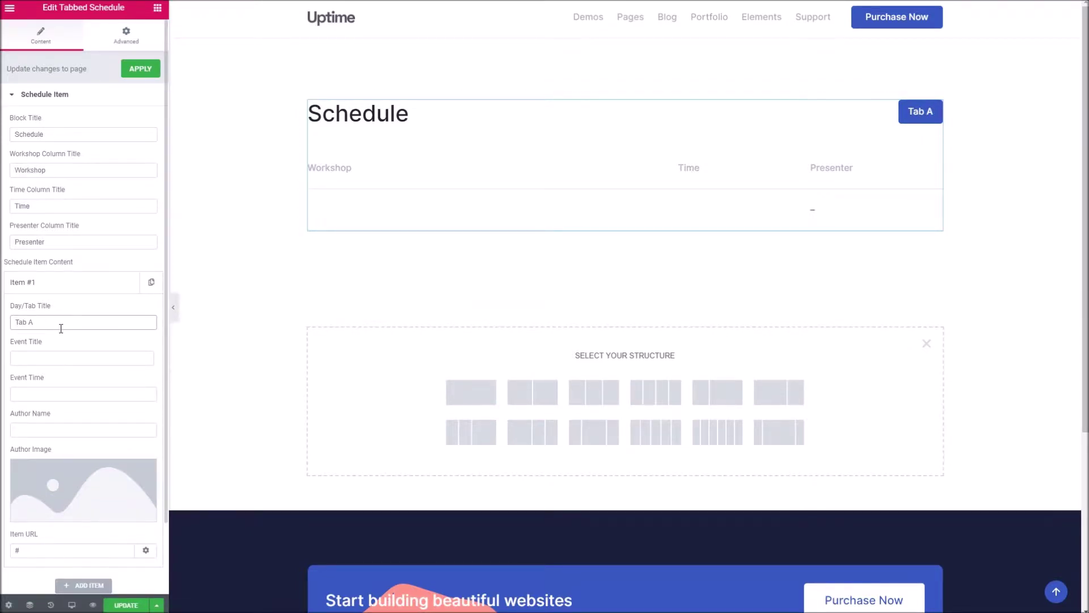
click(102, 358)
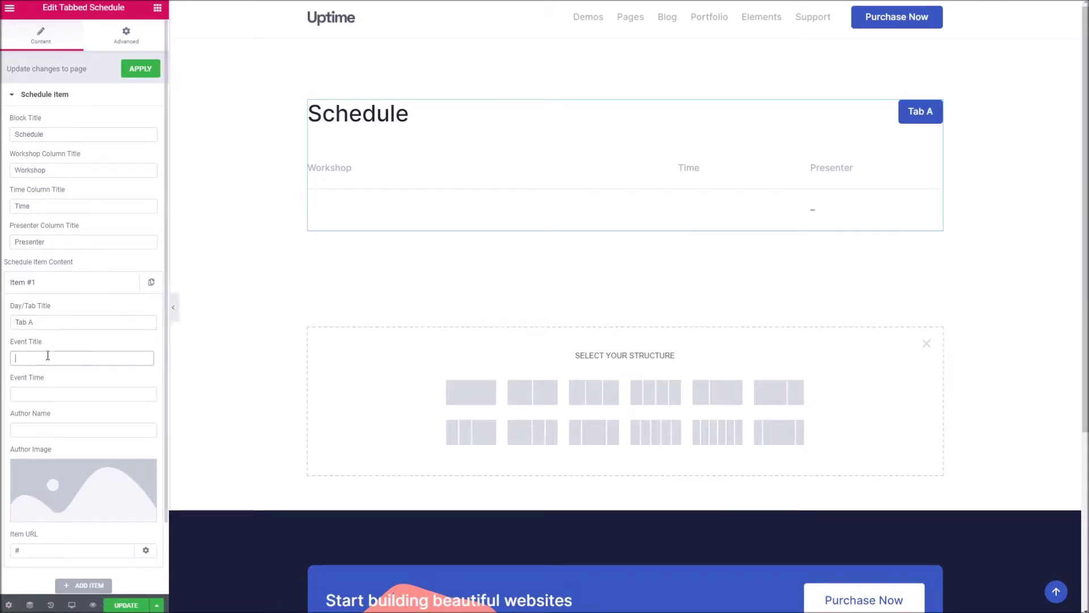
scroll(88, 421, down, 2)
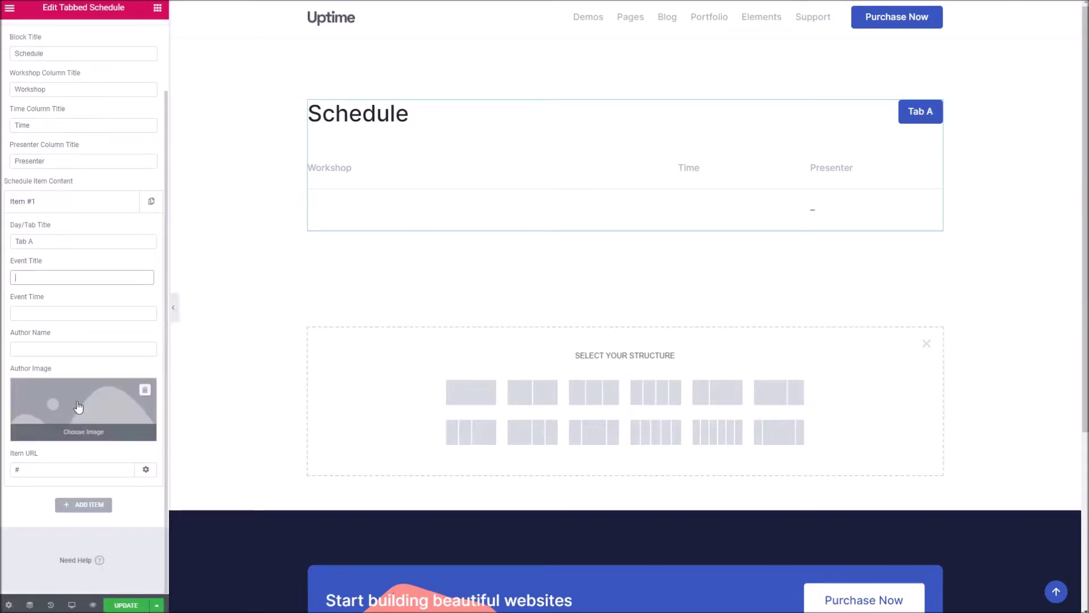
scroll(79, 405, up, 1)
text(My C)
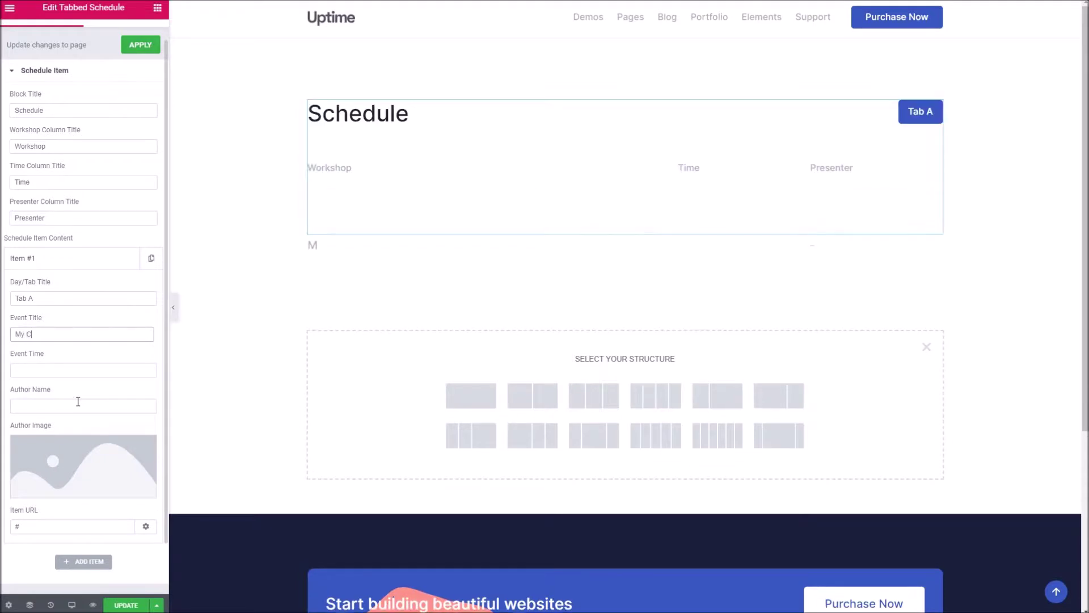
text(ool Event #1)
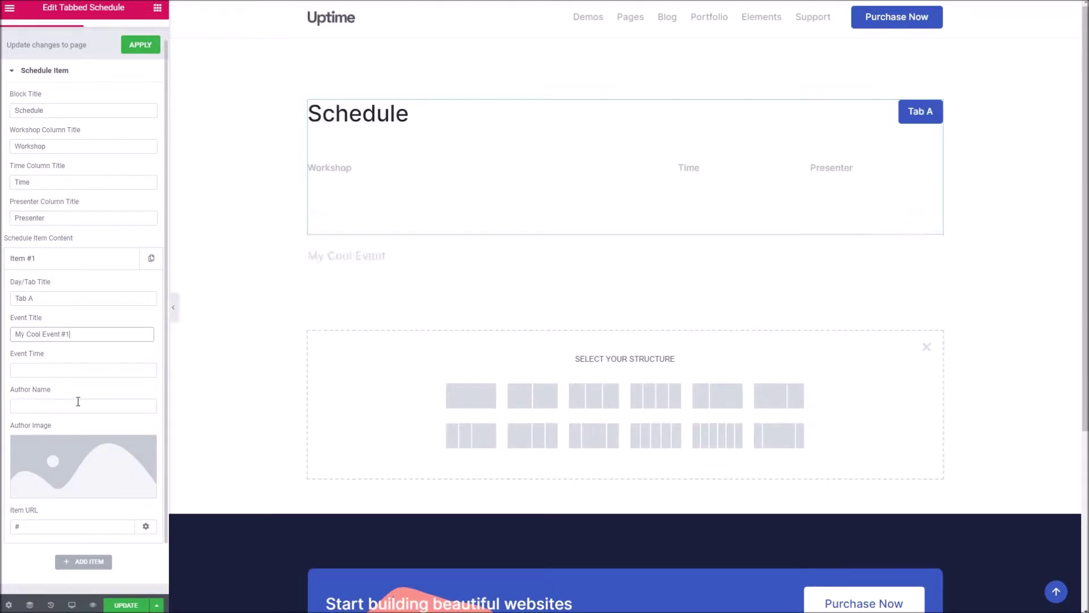
key(Tab)
text(1)
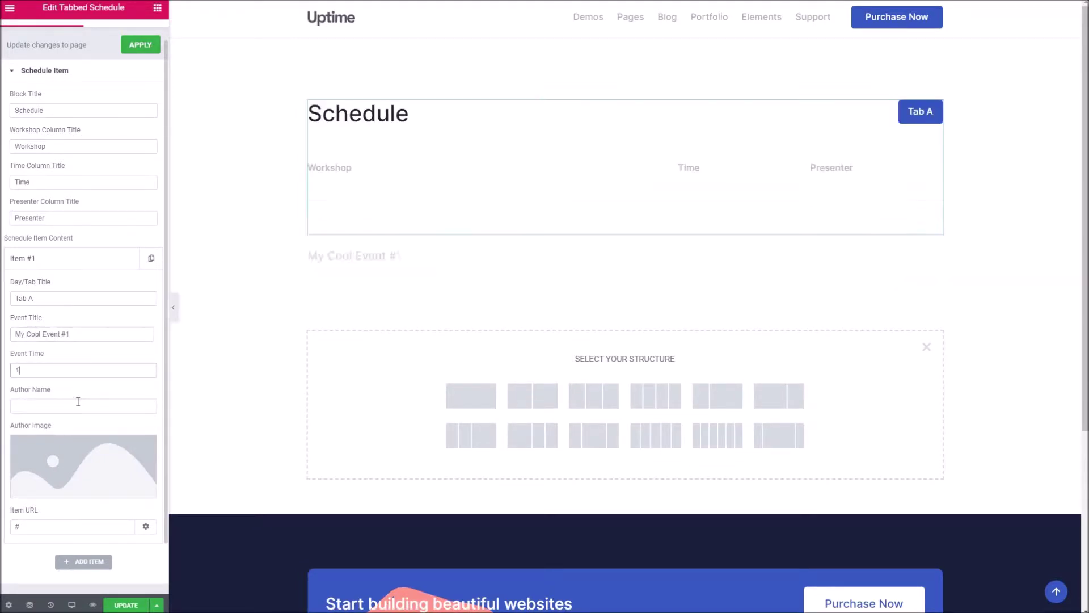
text(9:00)
Enter the author's name for the item and insert the male-2 portrait from the media library, searching for "male".
click(79, 401)
text(Dave)
click(66, 452)
click(831, 77)
text(male)
click(311, 119)
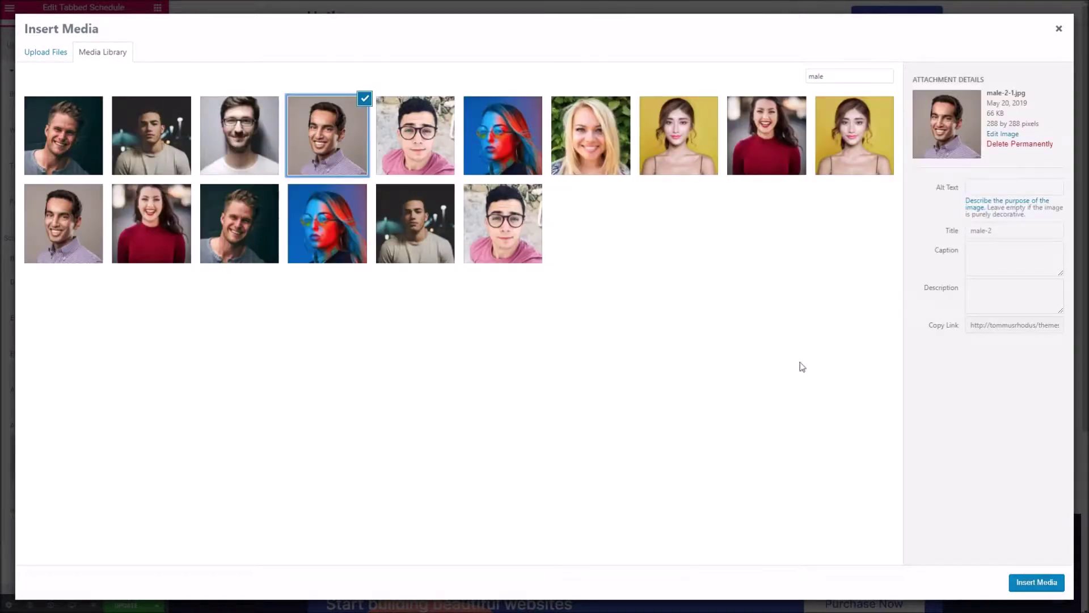
click(1027, 583)
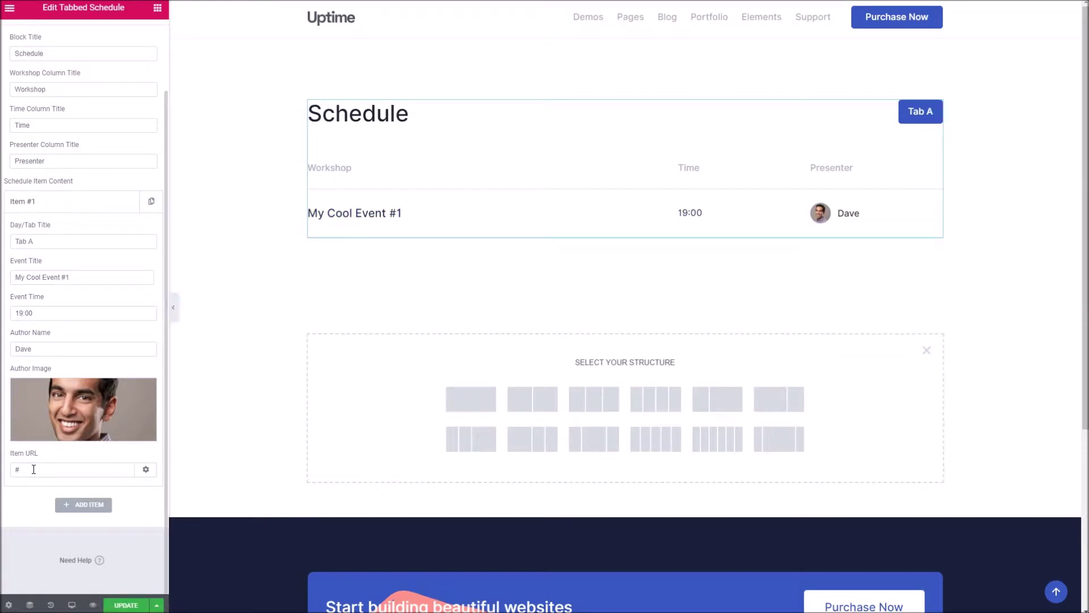
Duplicate the completed schedule item ten times to make eleven schedule items.
scroll(111, 174, up, 2)
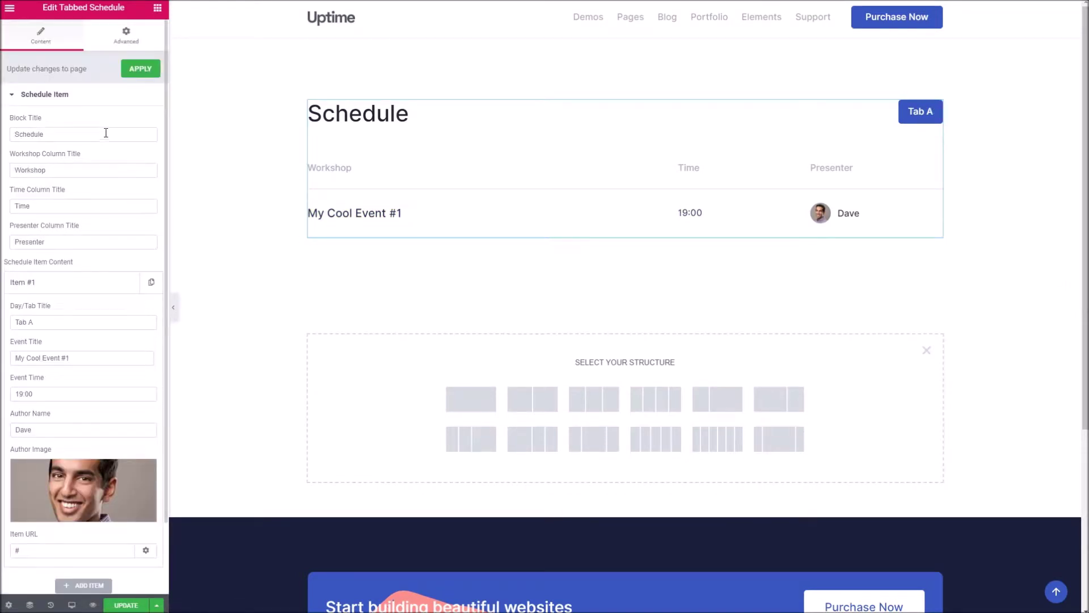
click(134, 285)
click(151, 283)
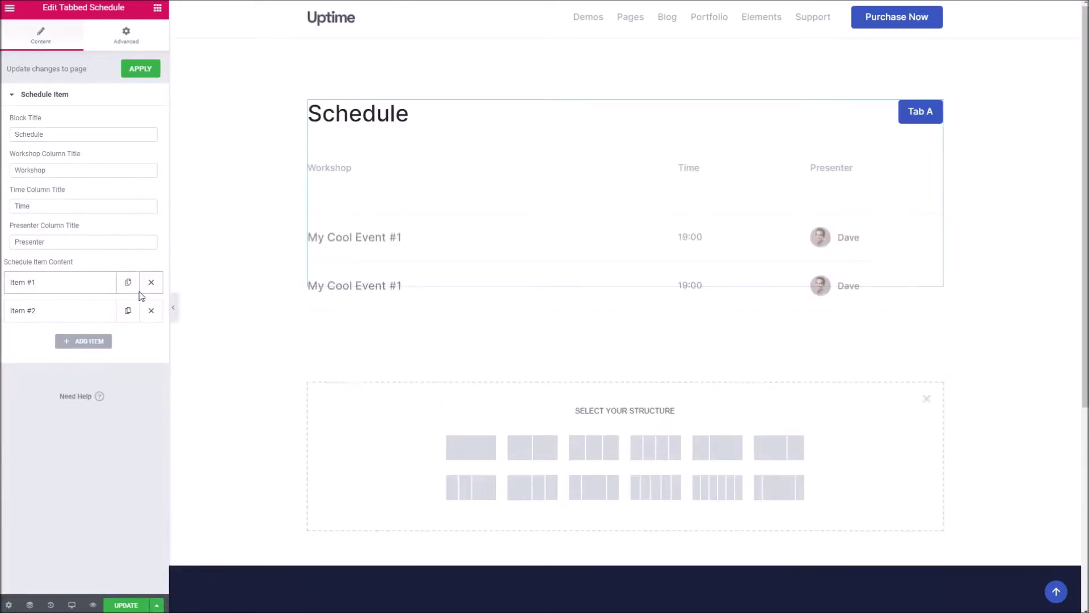
click(129, 283)
click(128, 284)
click(129, 285)
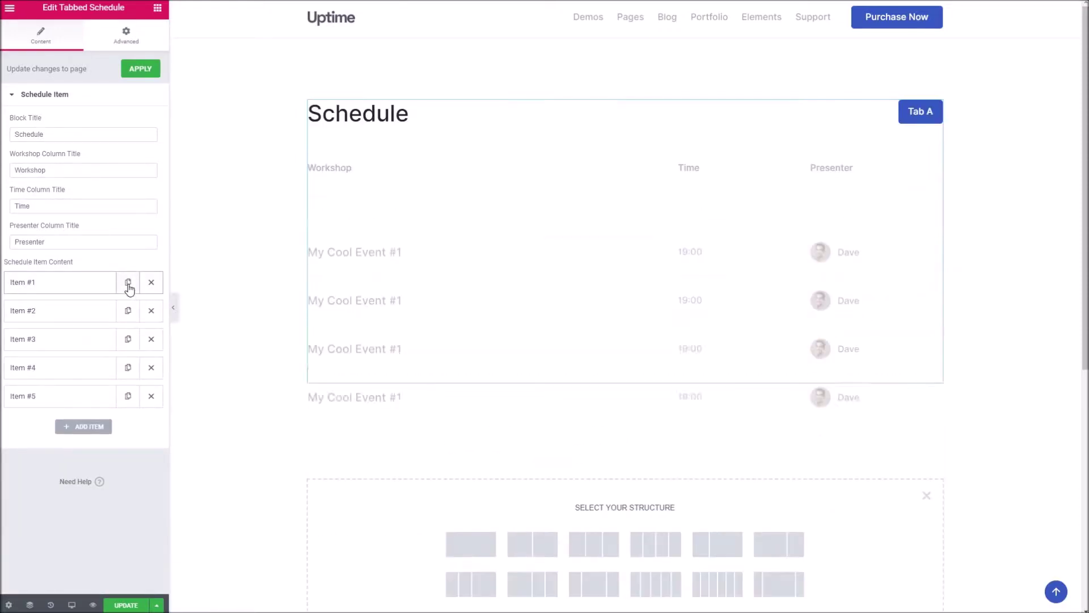
click(129, 284)
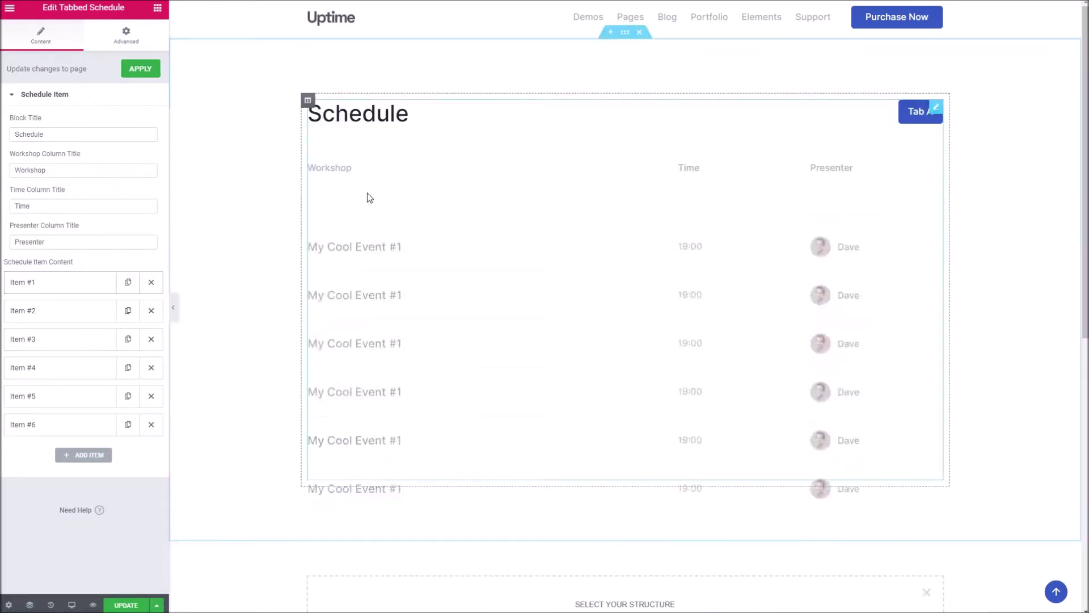
click(130, 428)
click(129, 429)
click(128, 429)
click(128, 430)
click(127, 431)
Set the day/tab title of schedule item #7 to "Tab B".
scroll(119, 391, down, 2)
click(78, 367)
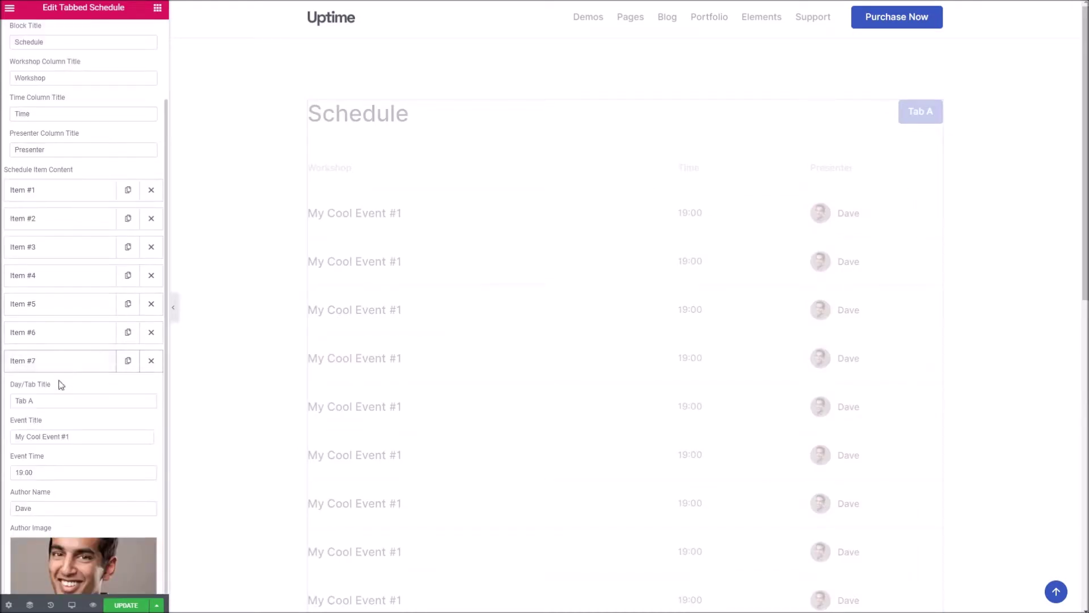
drag(37, 401, 29, 400)
key(BackSpace)
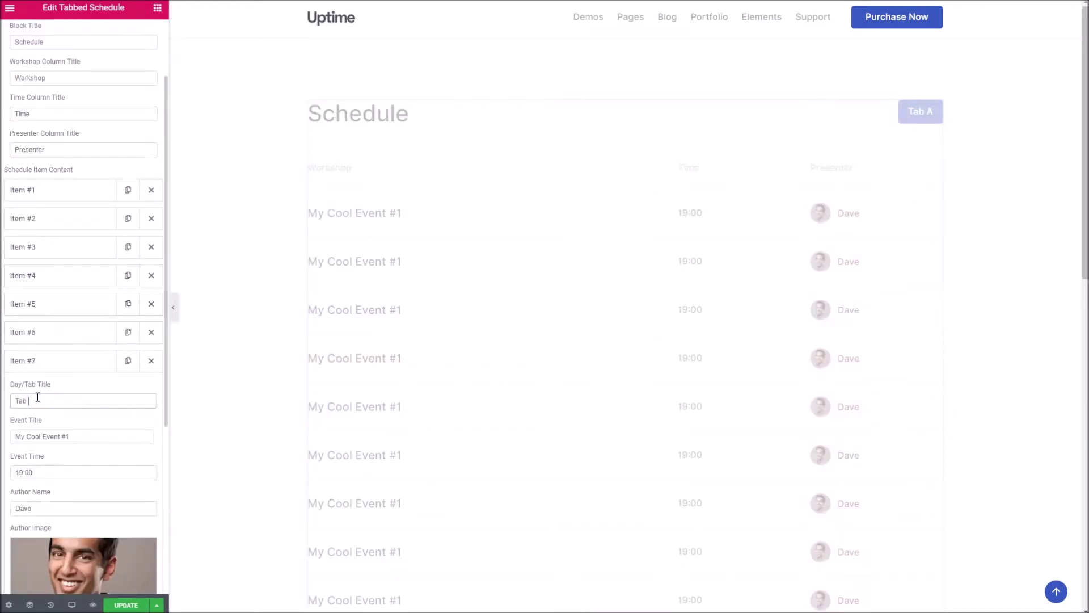
text(B)
Set the day/tab title of schedule items #8 to #11 to "Tab B" and update the page.
triple_click(84, 394)
scroll(85, 394, down, 3)
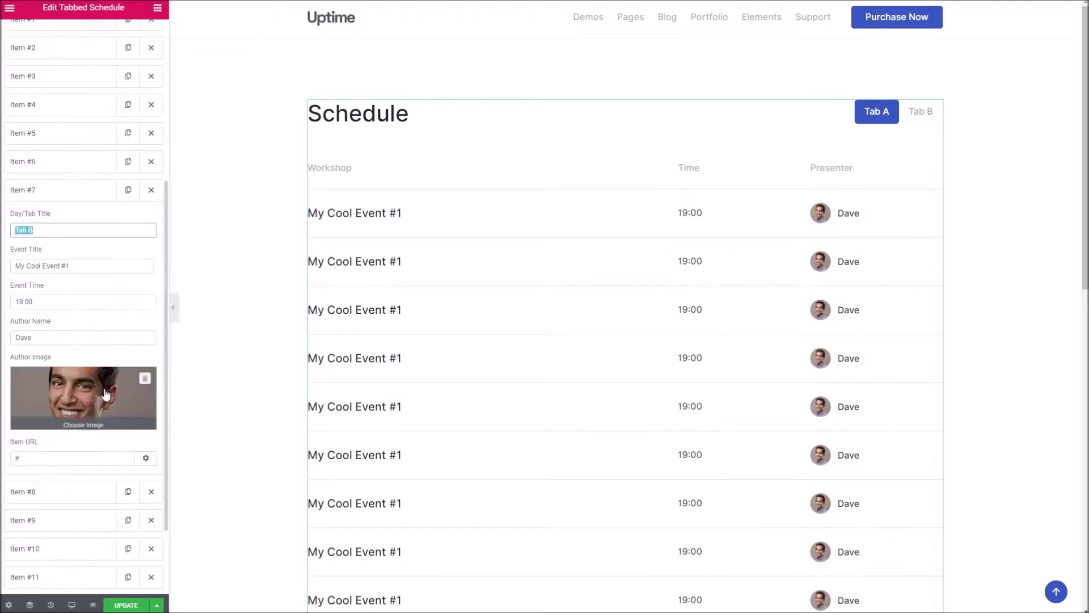
click(48, 492)
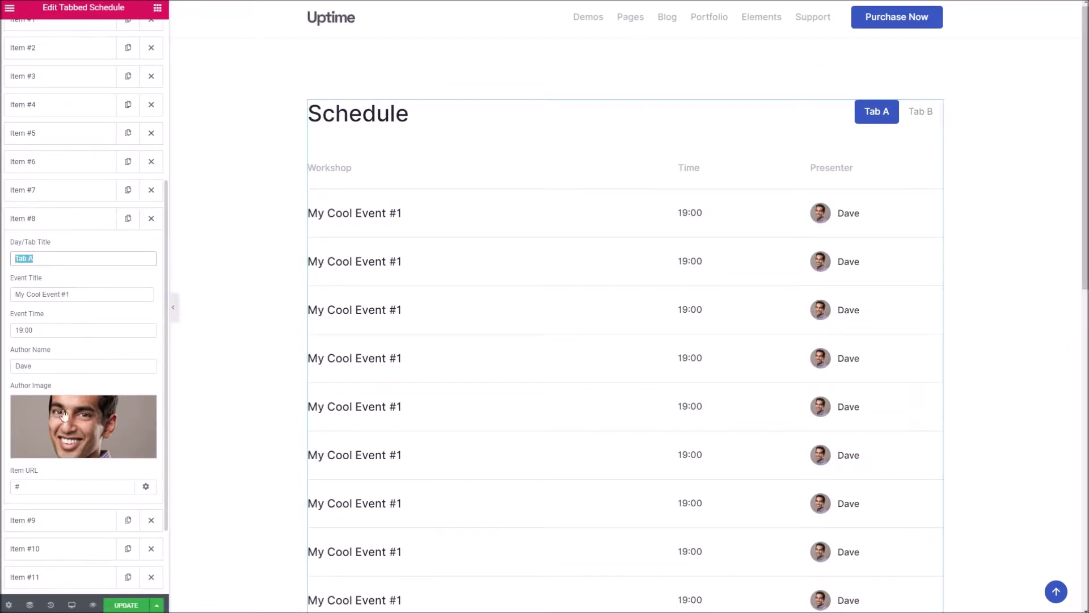
click(32, 520)
click(50, 287)
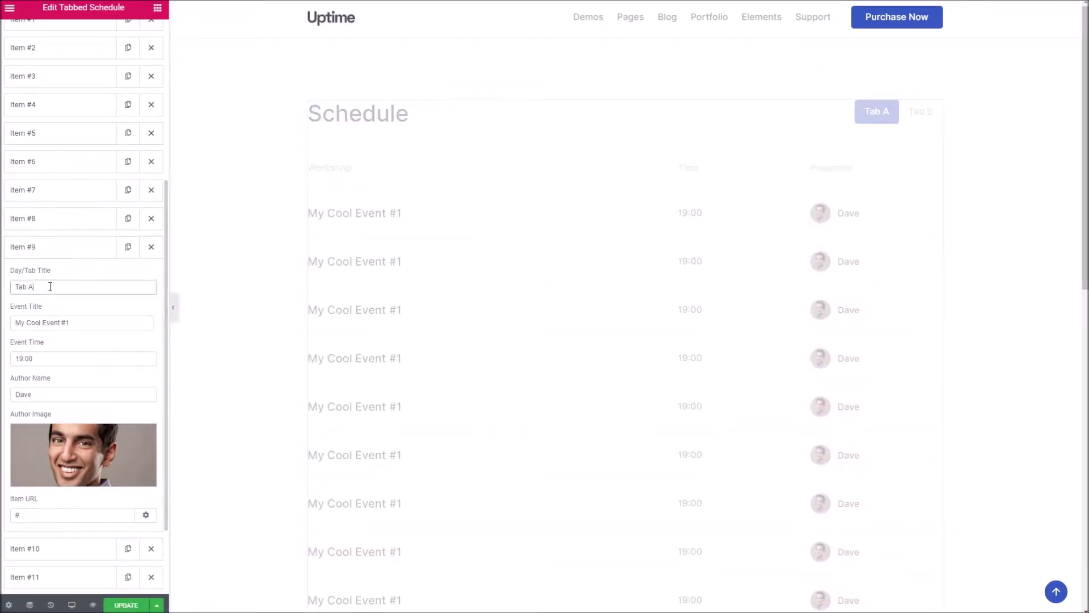
click(61, 547)
click(51, 316)
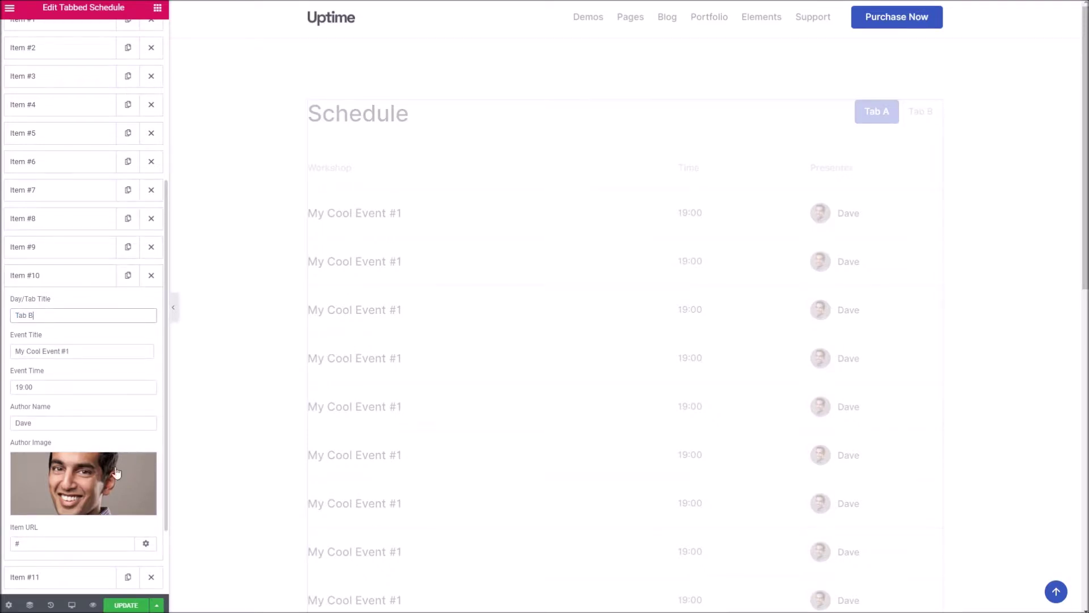
click(85, 577)
click(53, 343)
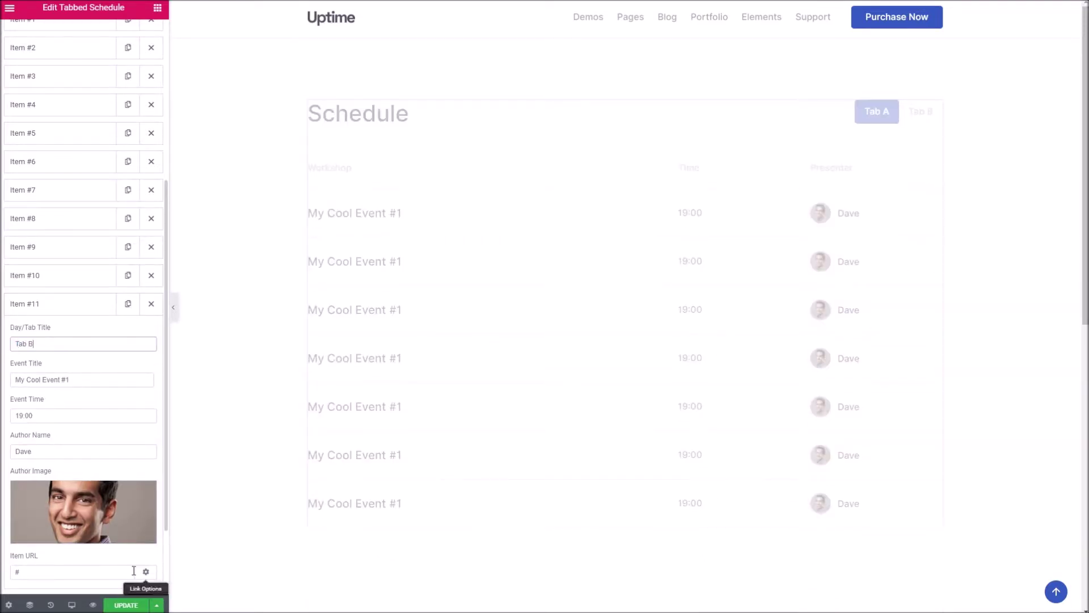
click(125, 606)
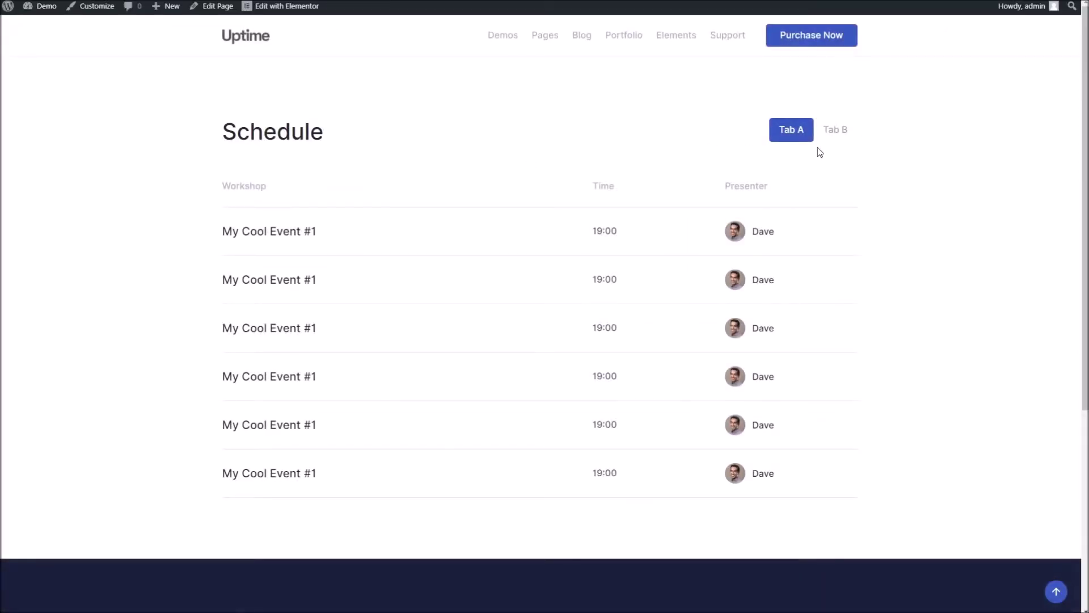
Check the schedule on the previewed page by switching between Tab A and Tab B.
click(834, 131)
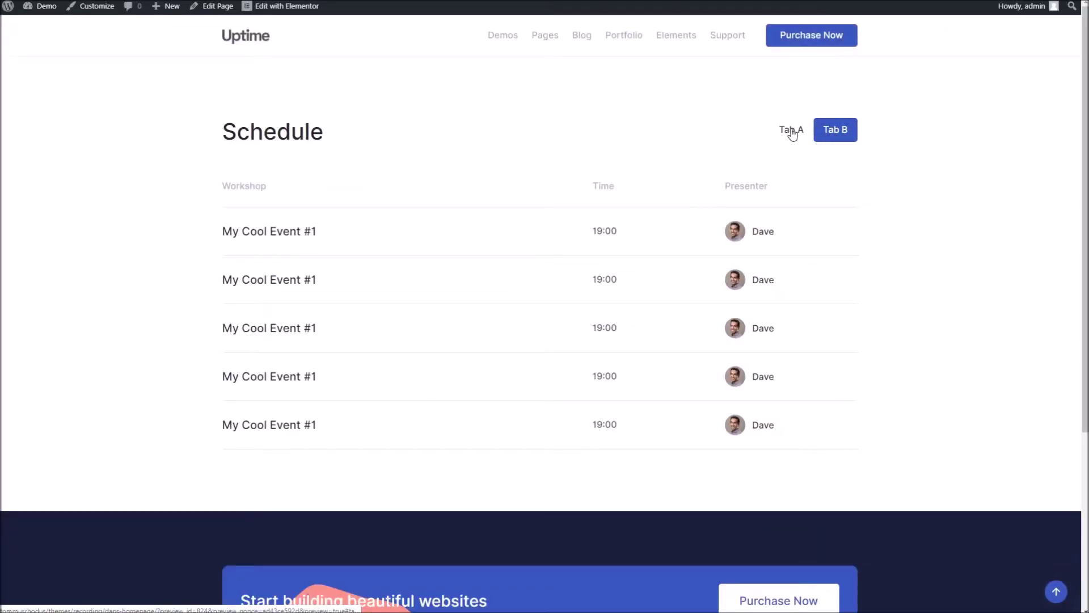
click(793, 134)
click(837, 137)
click(808, 139)
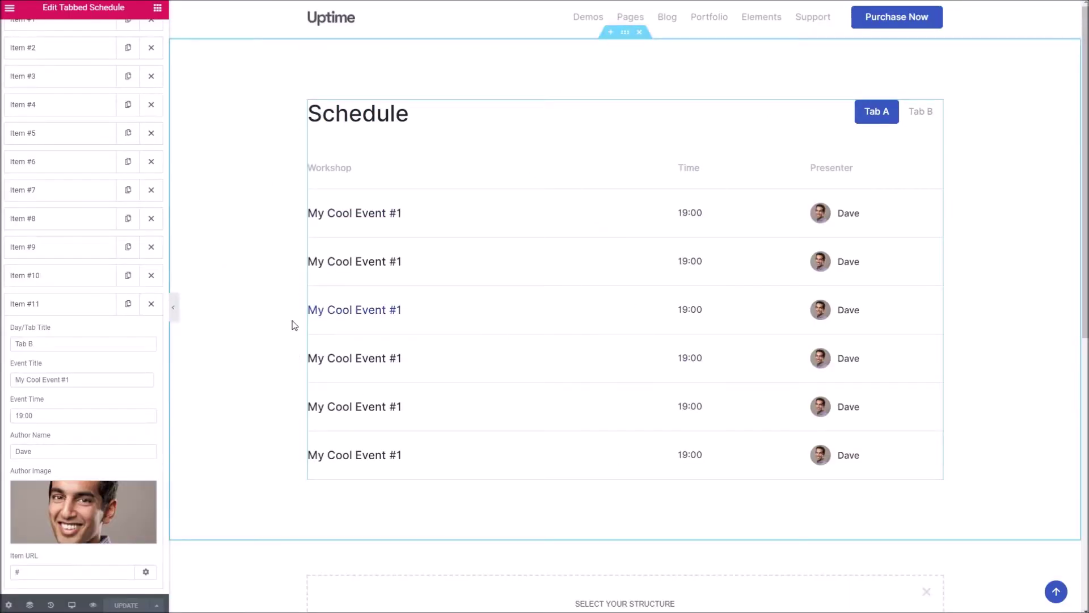
Add a Tab widget directly below the schedule in the same page section.
scroll(127, 94, up, 5)
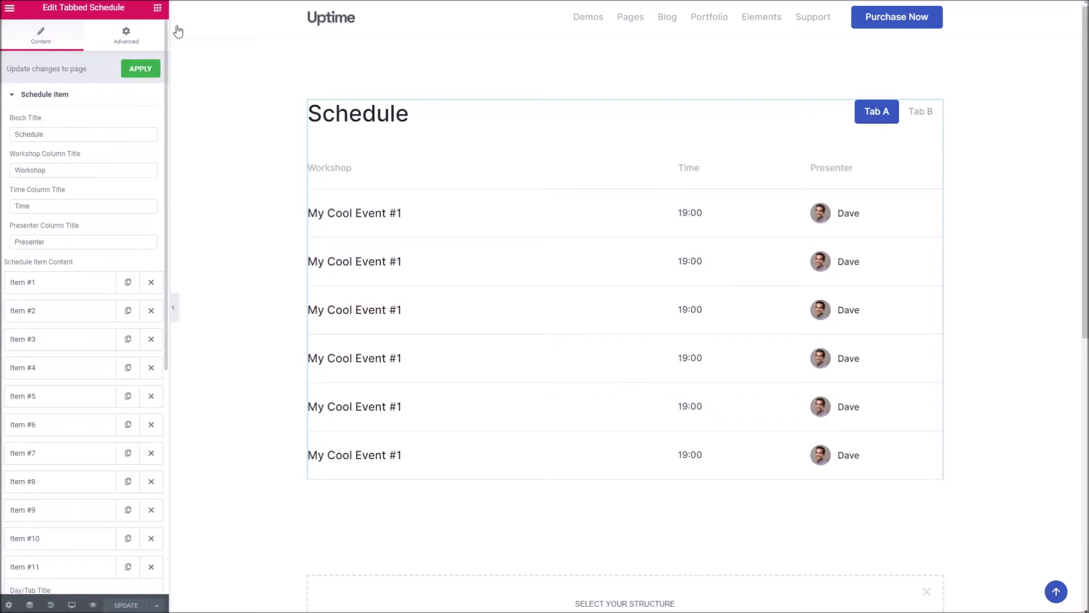
click(158, 8)
scroll(139, 290, down, 15)
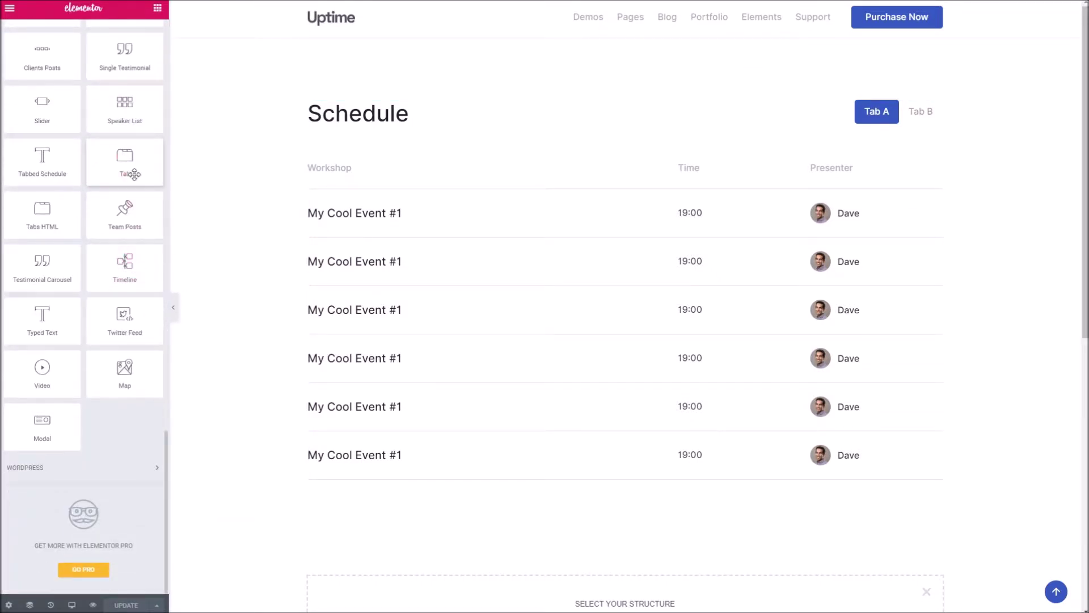
drag(128, 172, 375, 475)
scroll(273, 416, down, 2)
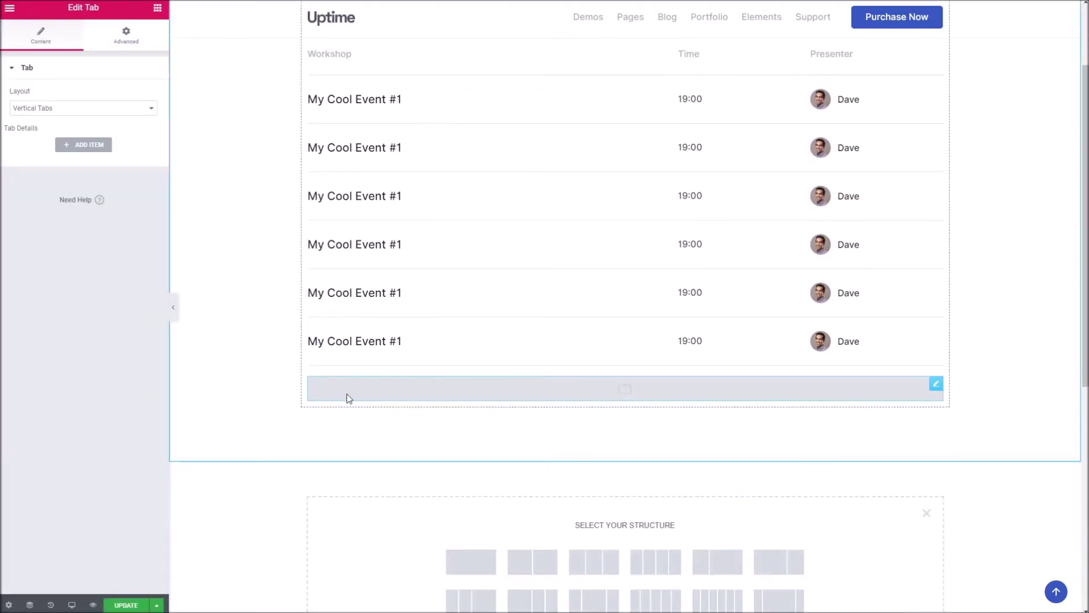
Add a tab item with the Active Call icon and the title "Tab A".
click(91, 145)
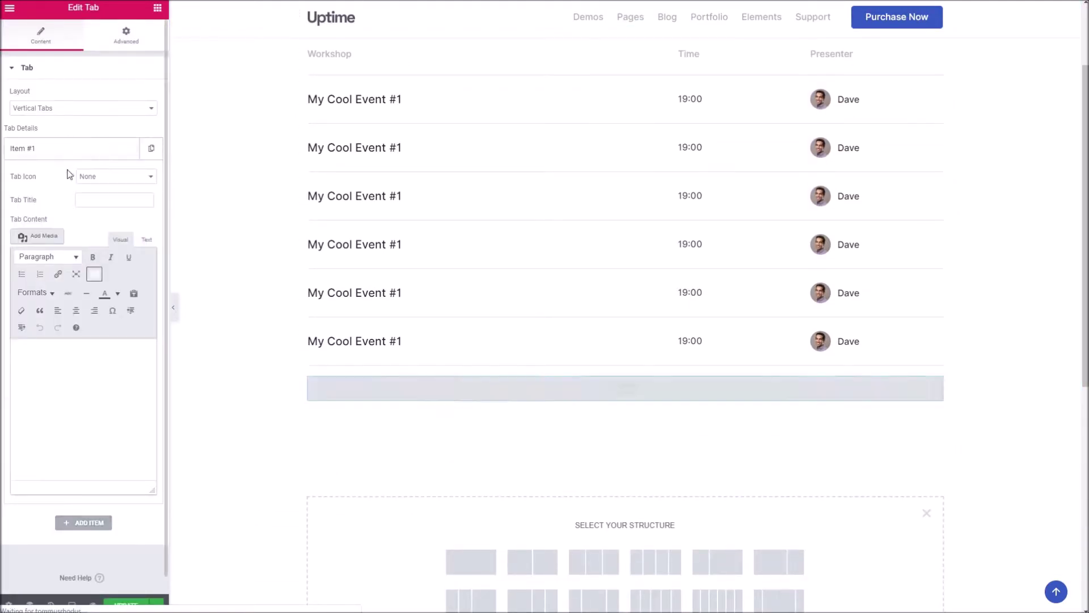
click(119, 177)
click(105, 191)
click(91, 202)
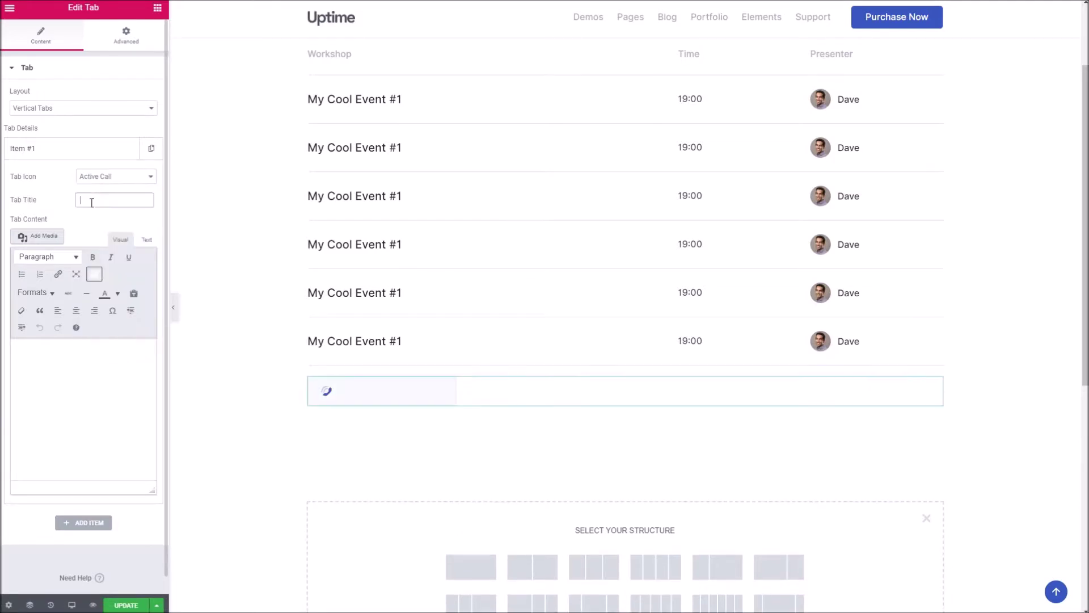
text(Tab A)
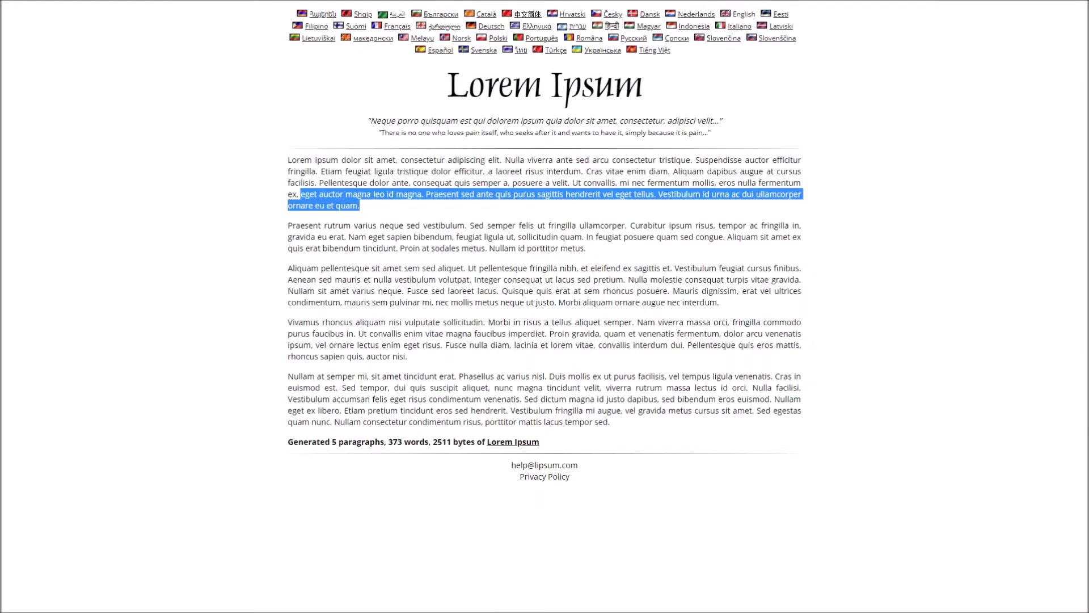
Copy the "Pellentesque dolor ante" passage through "ornare eu et quam." from the Lorem Ipsum page into Tab A's content and duplicate the tab item.
drag(380, 207, 321, 184)
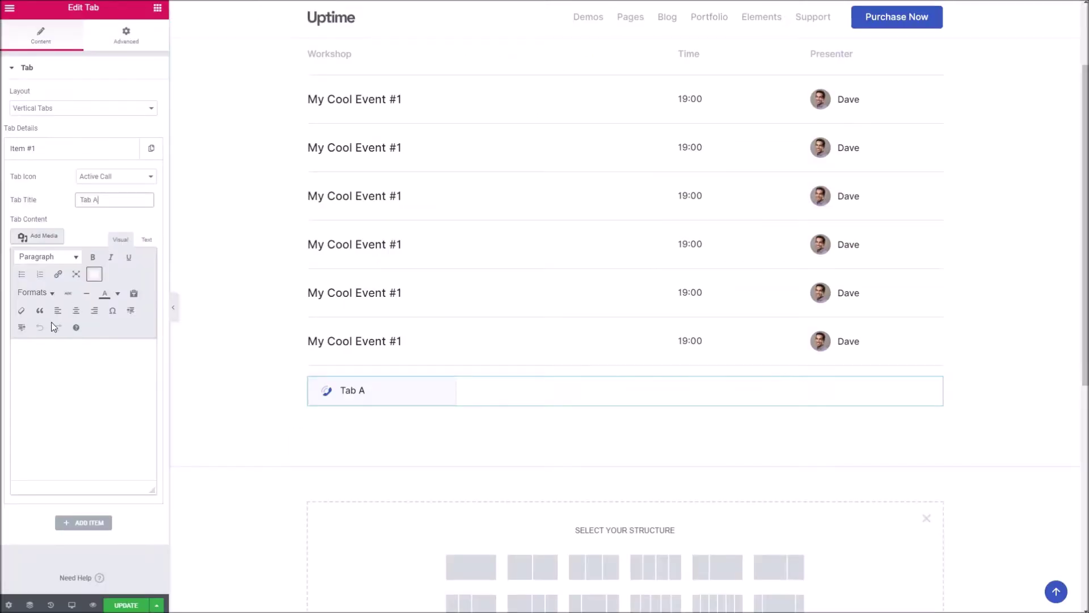
text(Pellentesque dolor ante, consequat quis semper a, posuere a velit. Ut convallis, mi nec fermentum mollis, eros nulla fermentum ex, eget auctor magna leo id magna. Praesent sed ante quis purus sagittis hendrerit vel eget tellus. Vestibulum id urna ac dui ullamcorper ornare eu et quam.)
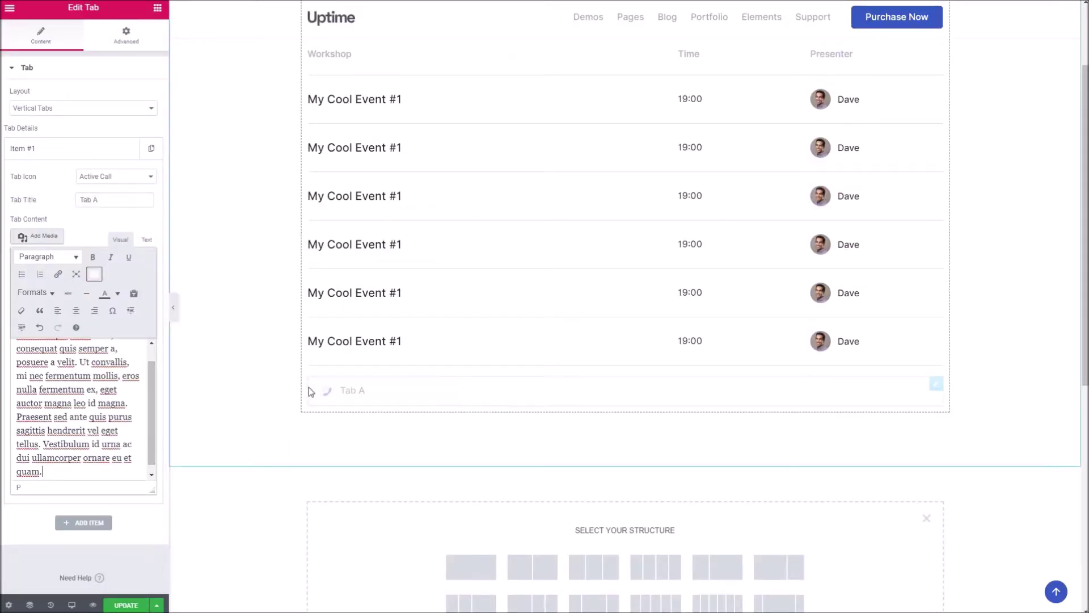
click(328, 394)
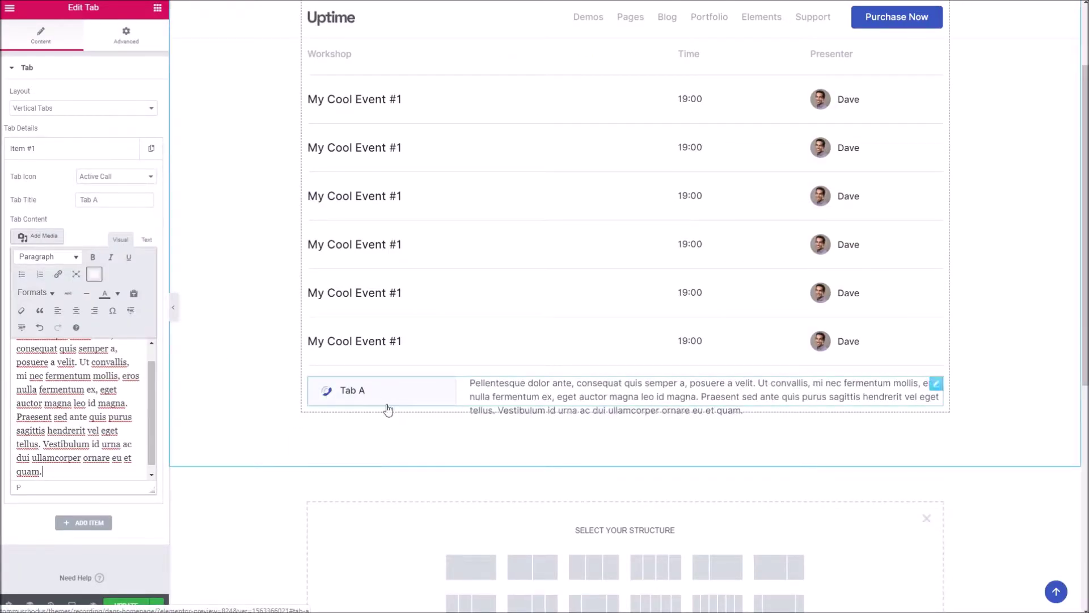
click(151, 148)
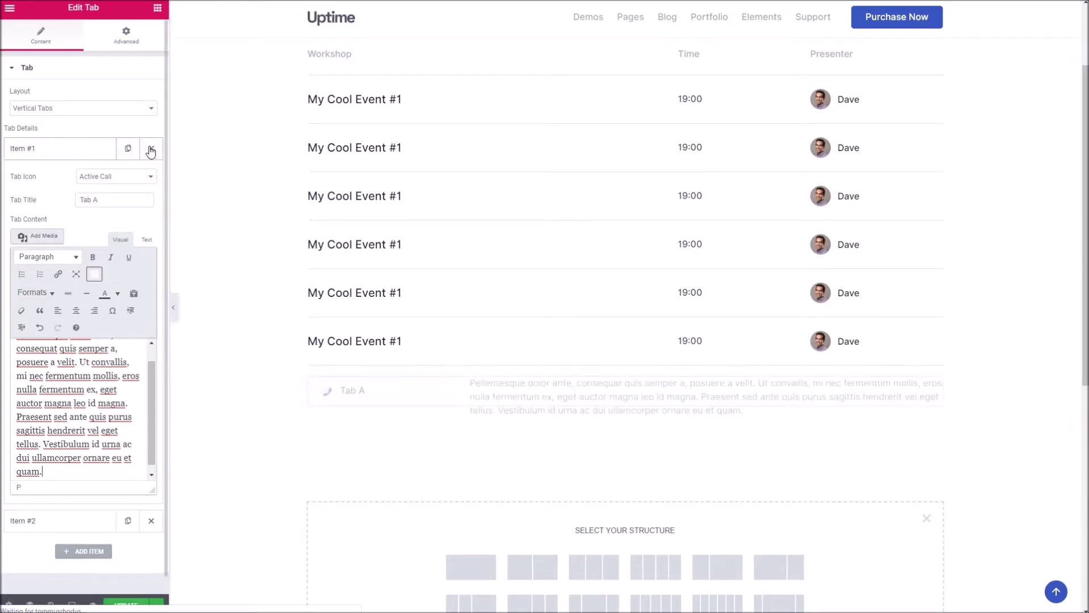
Retitle the first tab item "Tab B" and duplicate it so the block has three tab items.
click(107, 200)
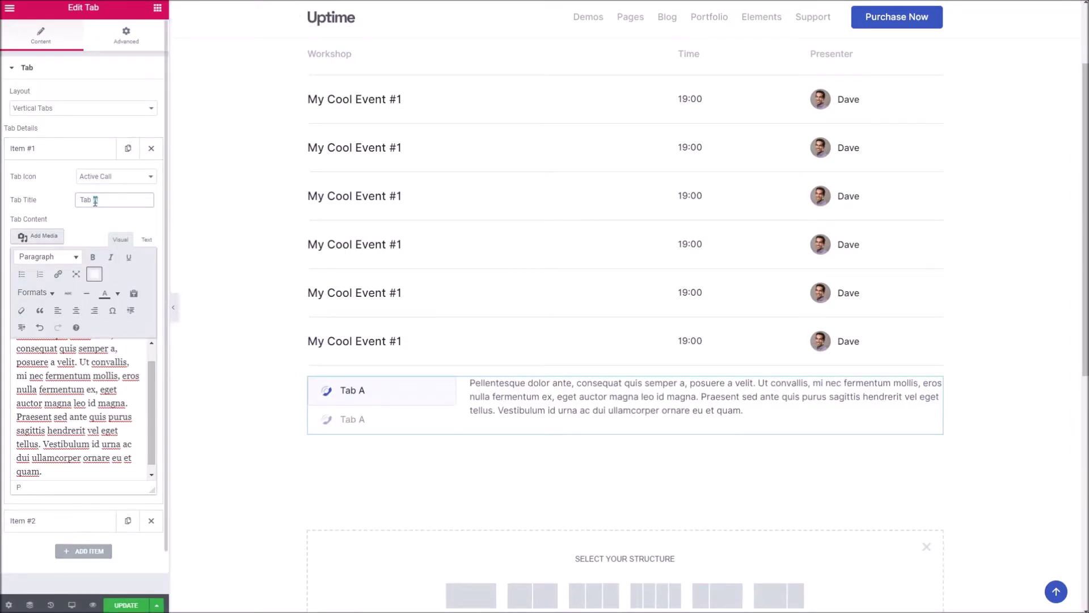
text(B)
click(128, 149)
click(98, 150)
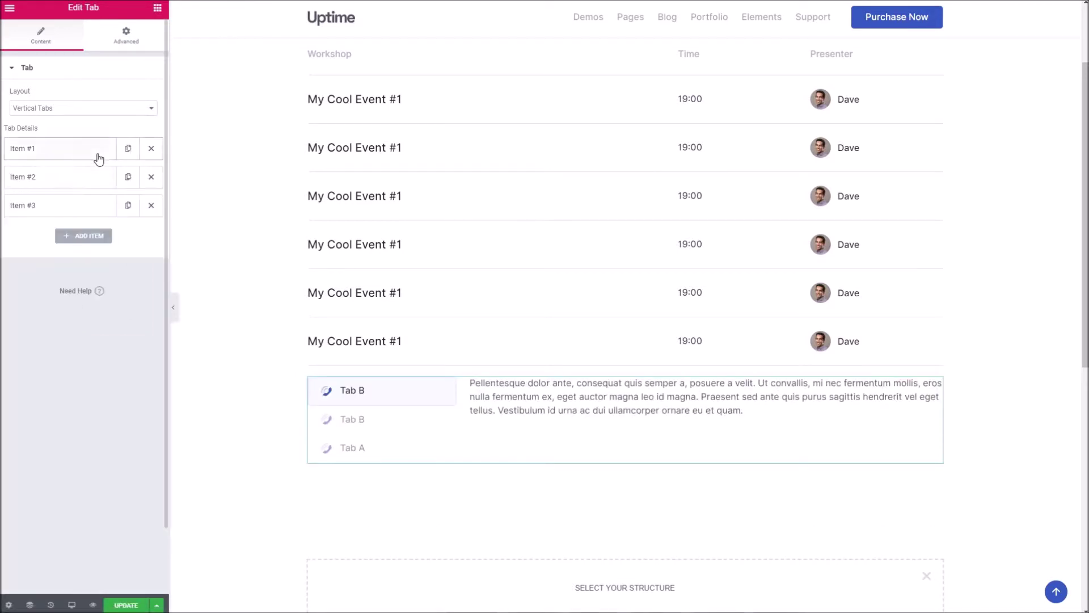
Change the title of the third tab item to "Tab C".
click(103, 208)
double_click(96, 257)
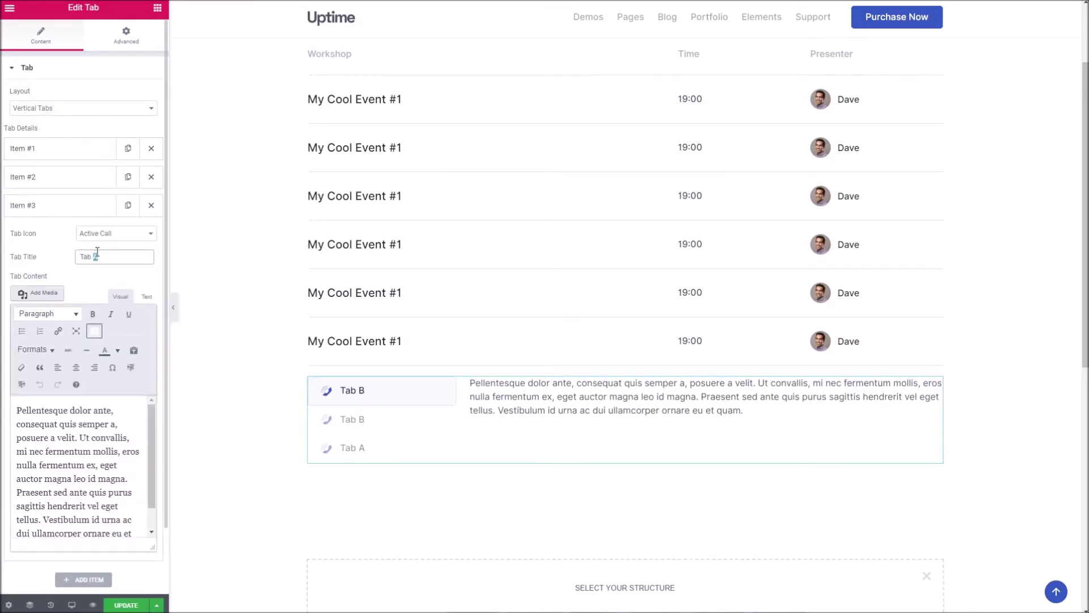
text(B)
key(BackSpace)
text(C)
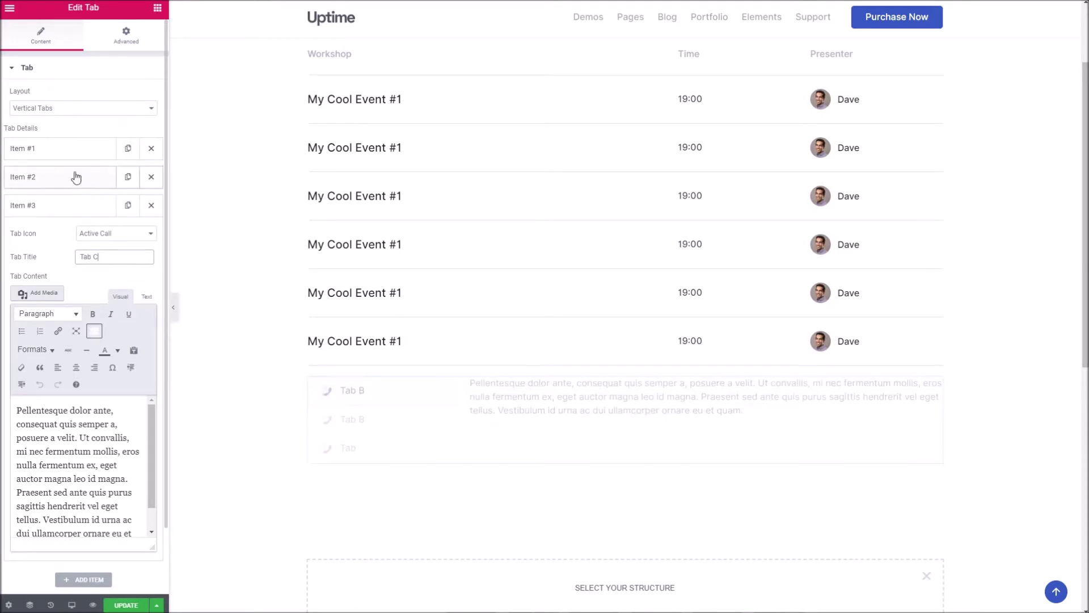
Change the title of the first tab item to "Tab A".
click(83, 180)
click(83, 151)
text(A)
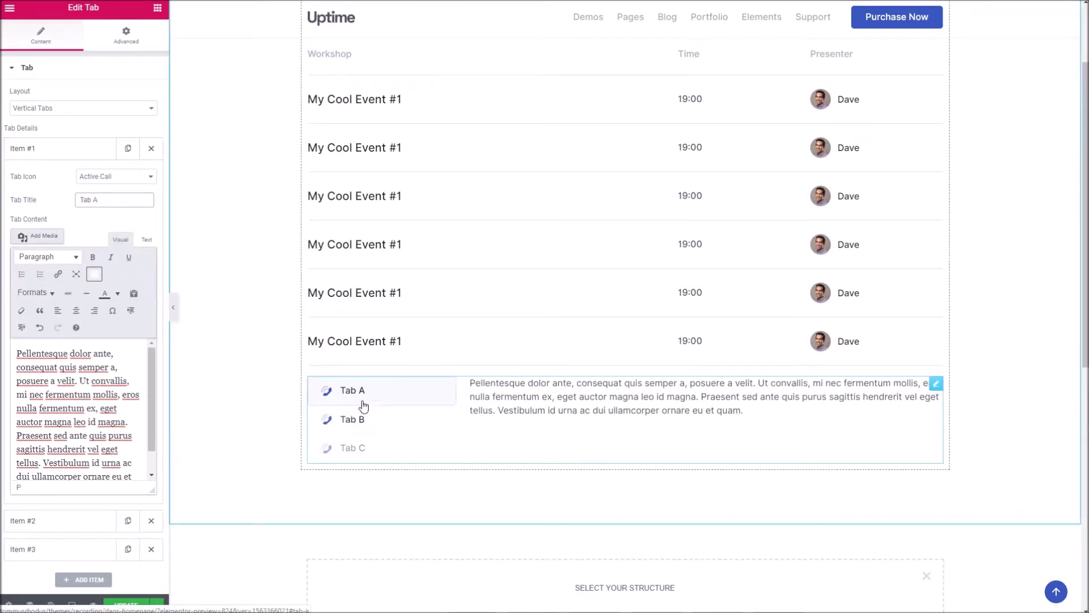
Delete the event schedule above the tab block and switch the tab block's layout to Regular Tabs.
scroll(454, 284, up, 2)
right_click(565, 153)
click(590, 311)
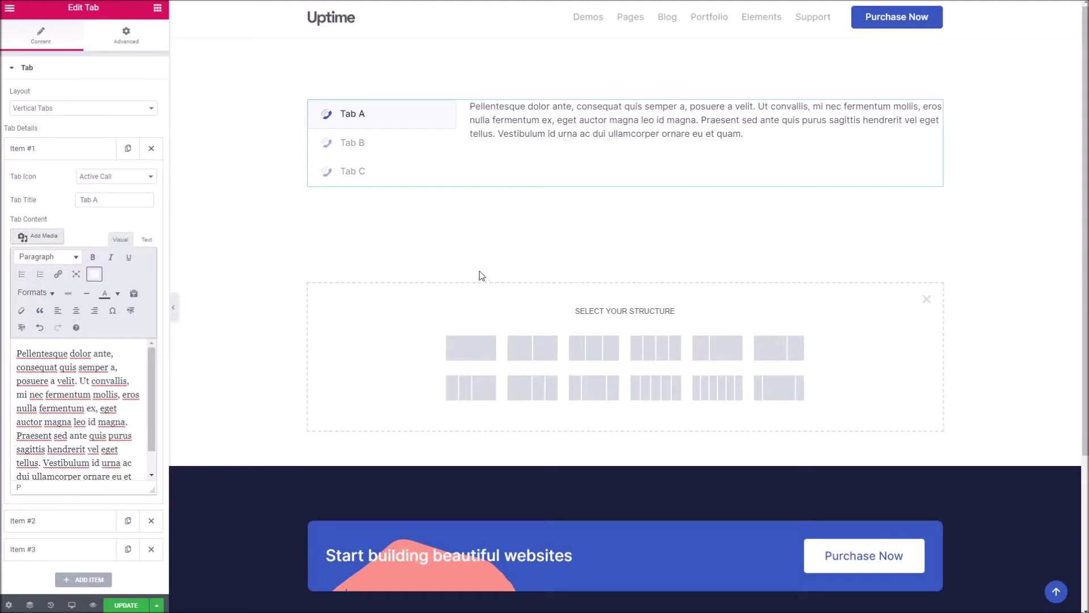
click(46, 109)
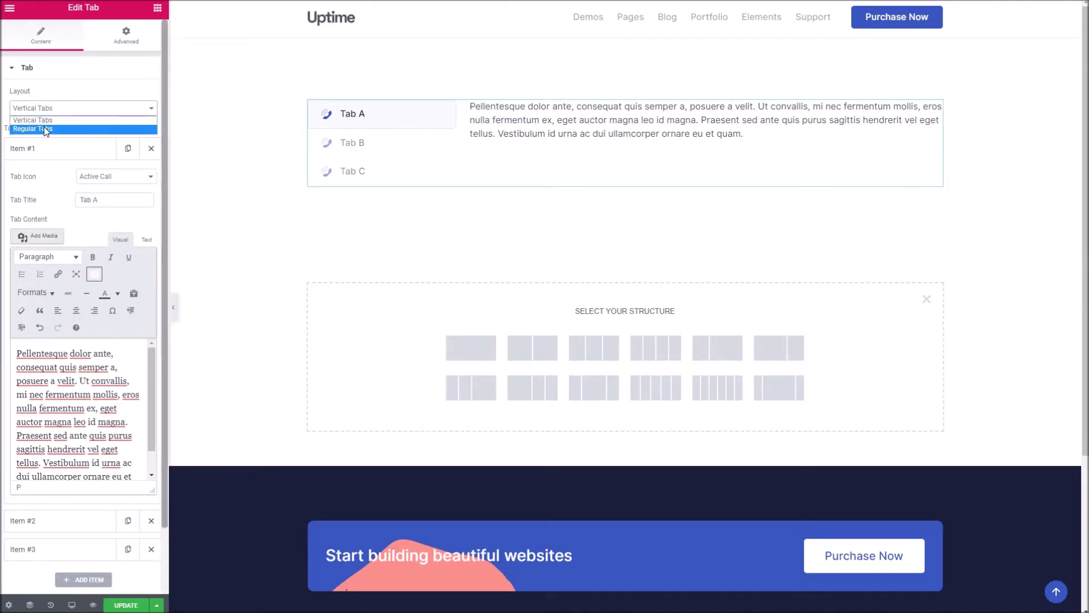
click(54, 129)
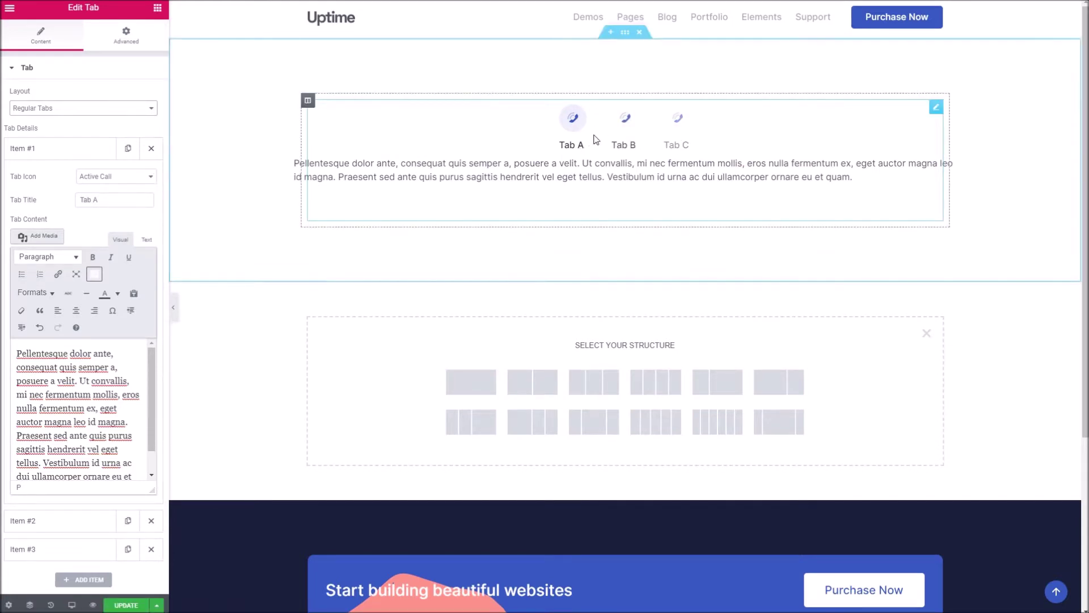
Try Tab A with its icon set to None, and set it back to Active Call.
click(116, 176)
click(112, 187)
click(117, 176)
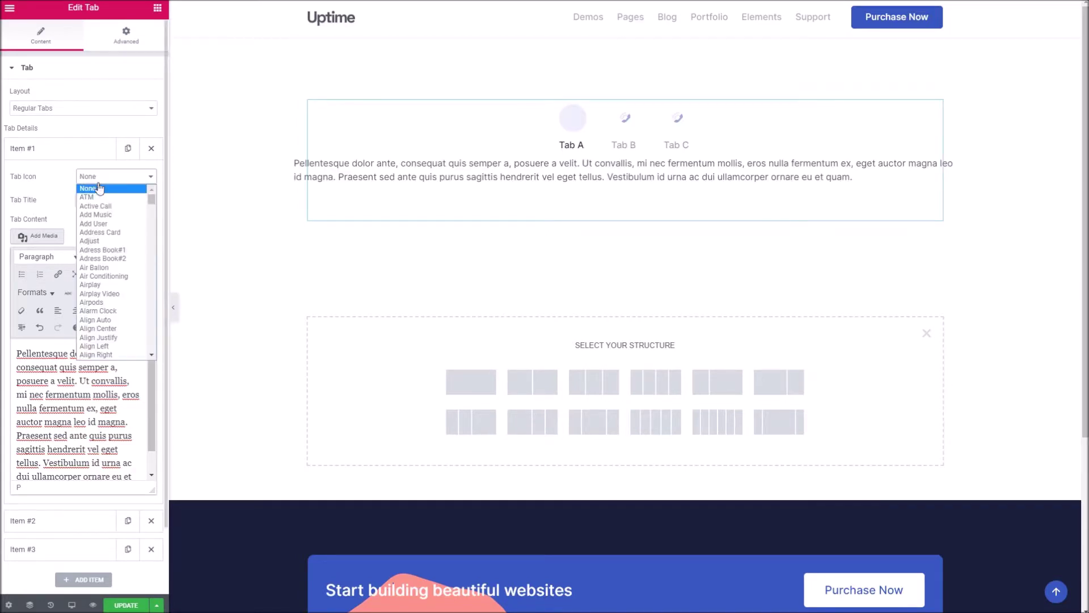
click(99, 198)
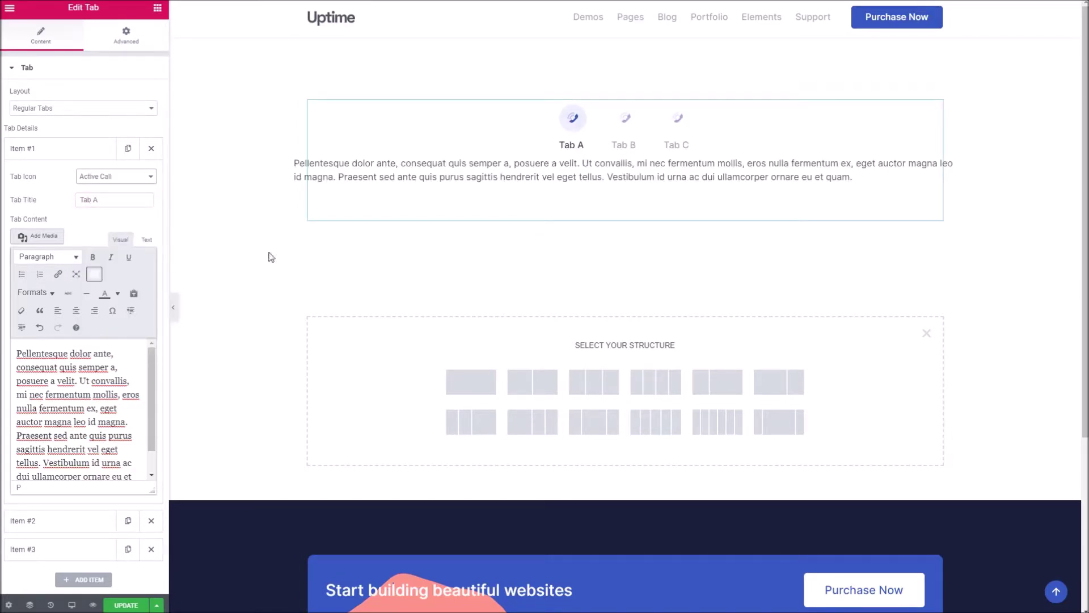
Add a Tabs HTML widget below the tab block in the same section and give it one empty tab item.
click(157, 7)
scroll(85, 267, down, 15)
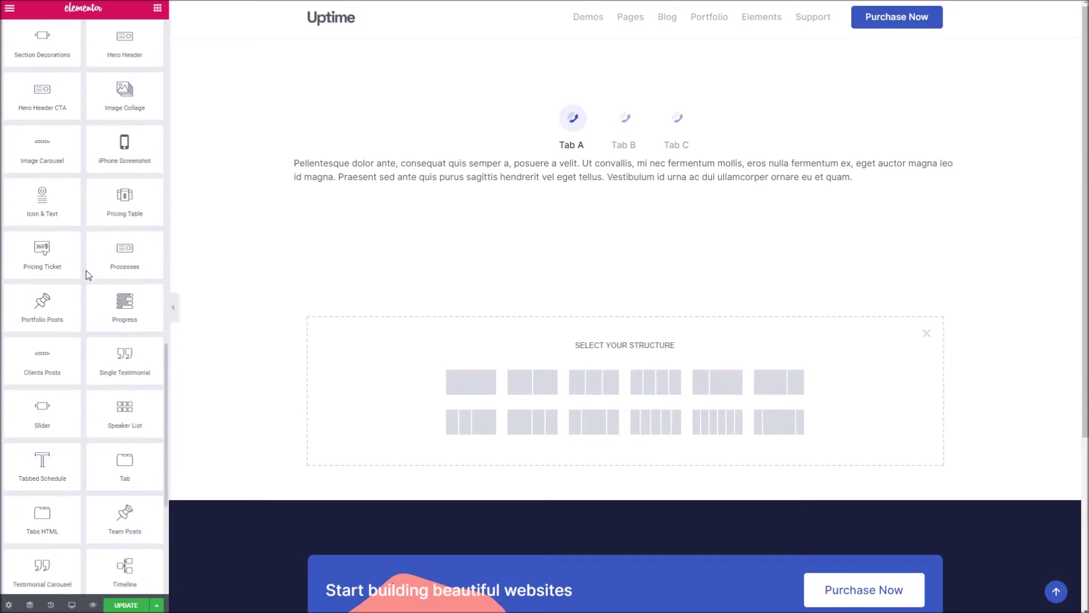
scroll(88, 276, down, 5)
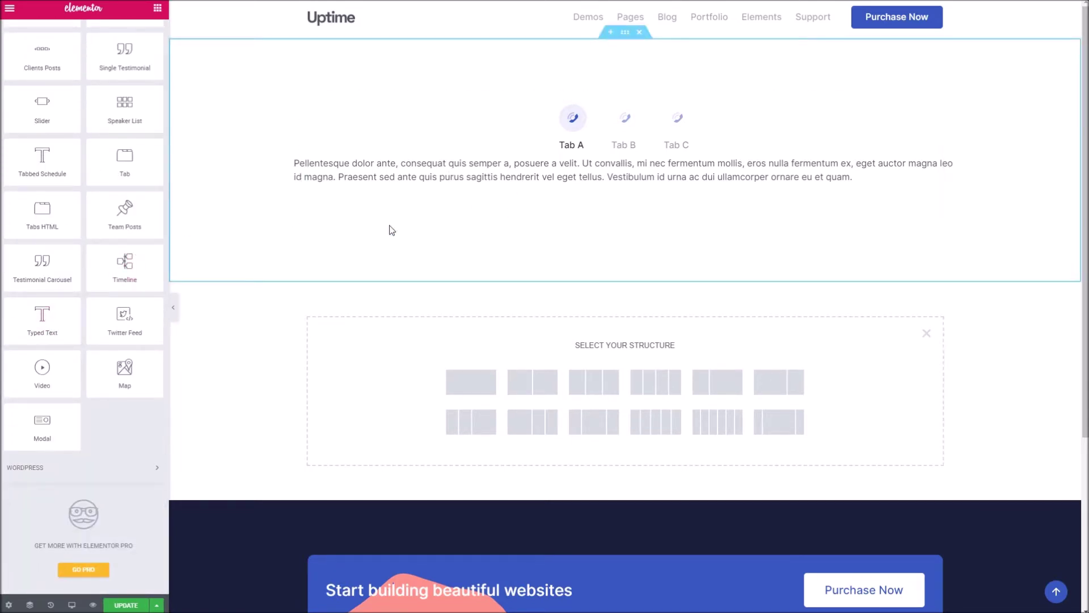
drag(73, 236, 416, 236)
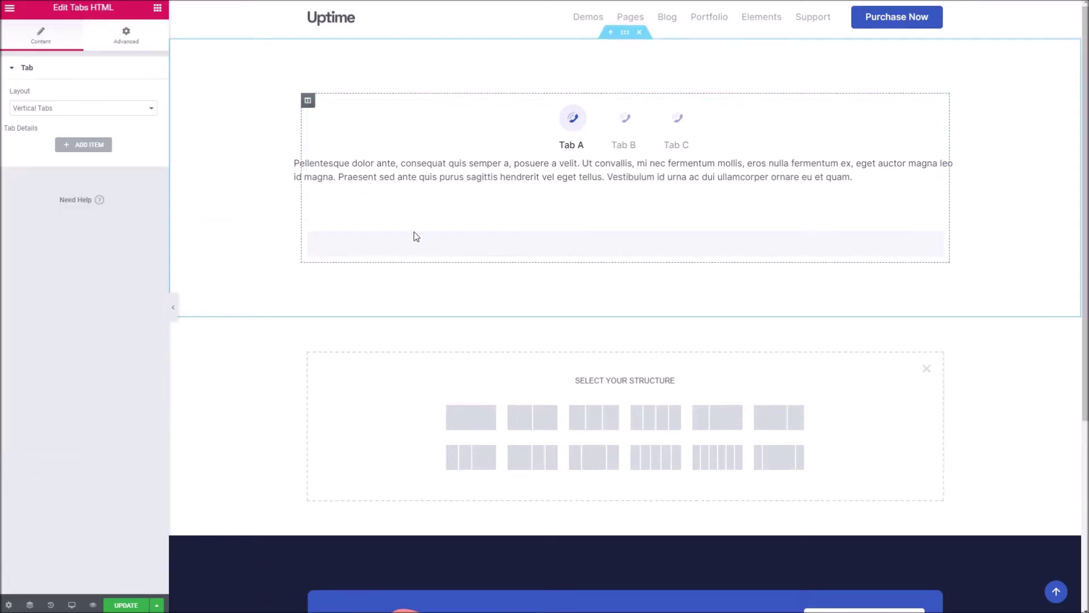
click(72, 146)
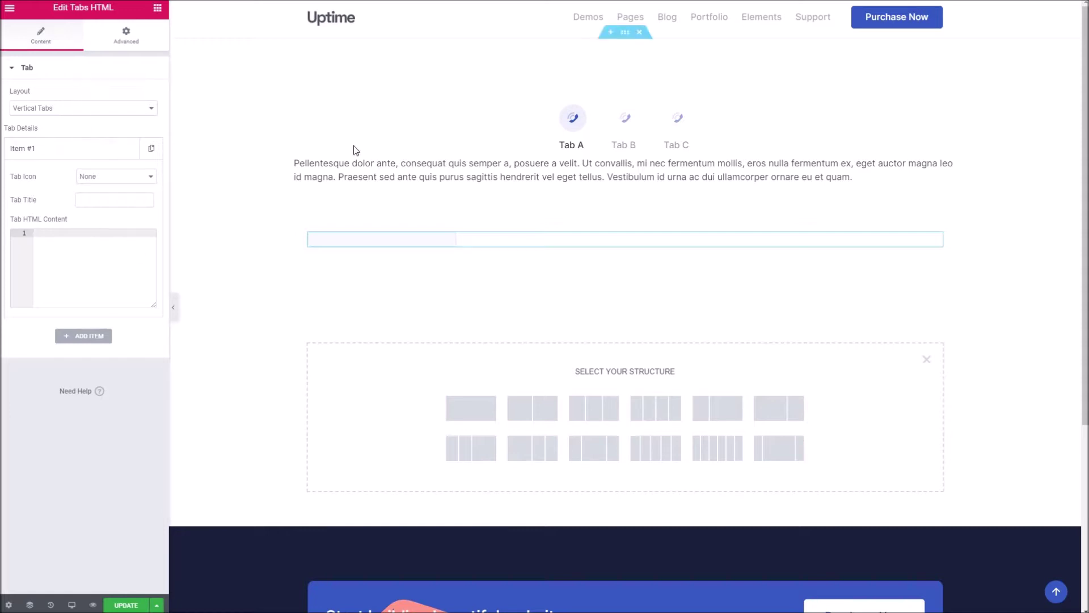
Add a Team Posts widget in a new section below the tabs and set its number of posts to 4.
click(157, 8)
scroll(117, 328, down, 15)
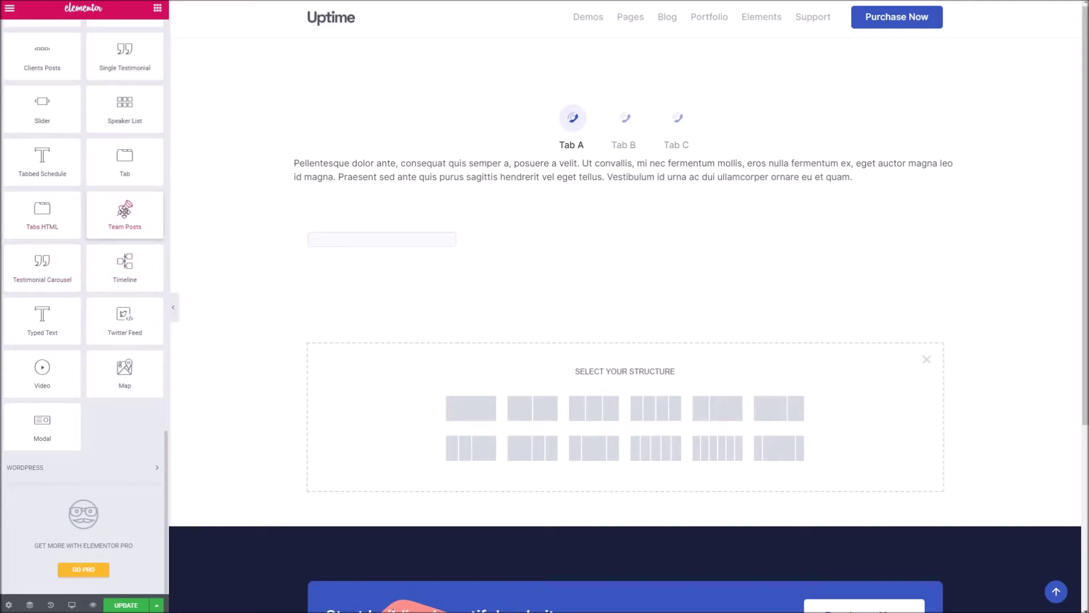
drag(123, 211, 466, 404)
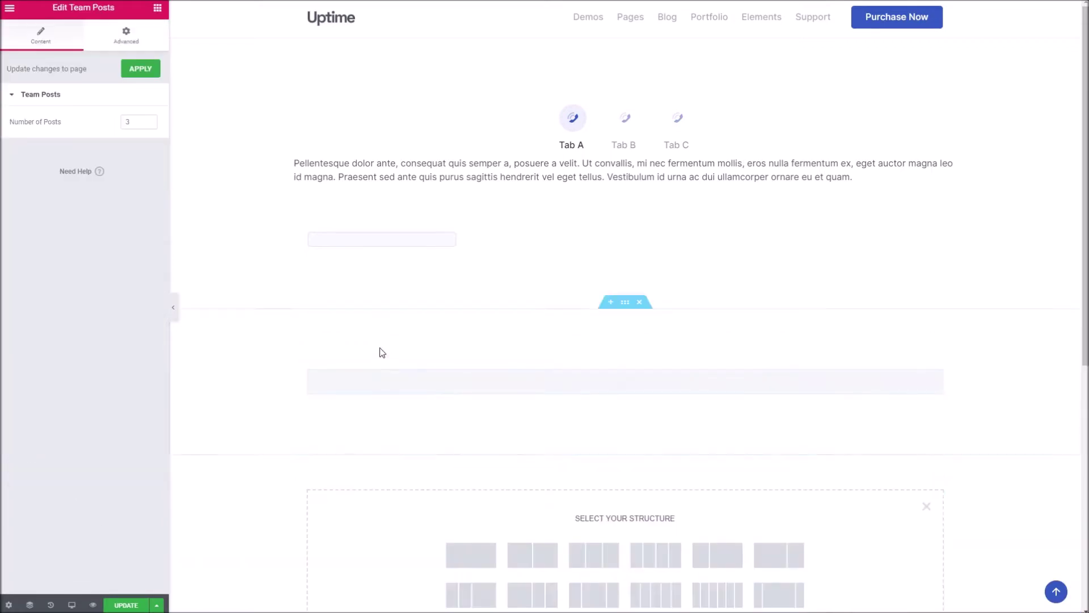
scroll(419, 291, down, 3)
scroll(417, 294, up, 2)
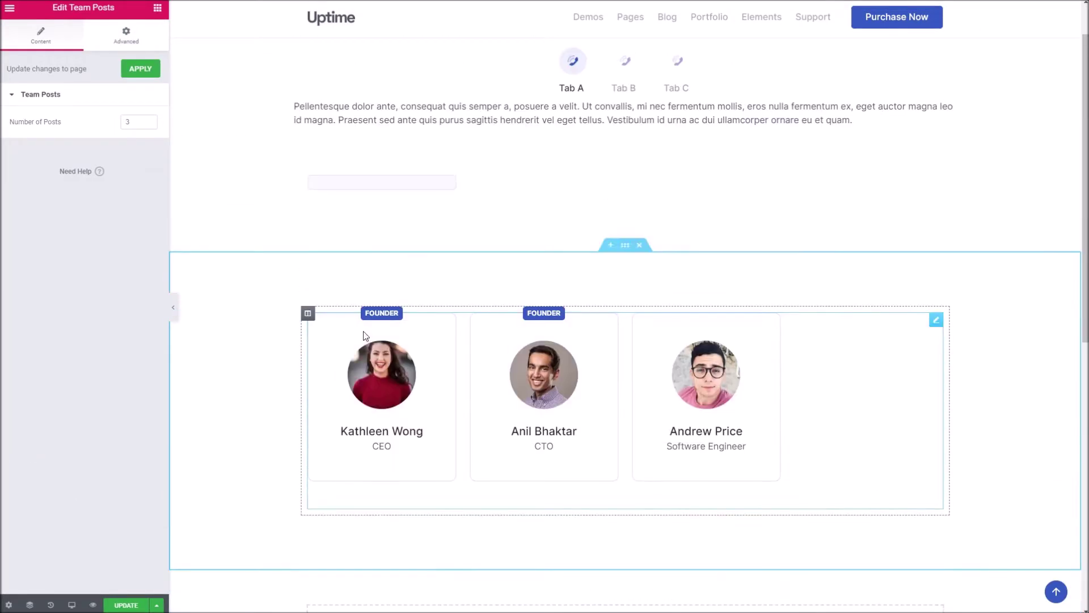
double_click(129, 122)
text(4)
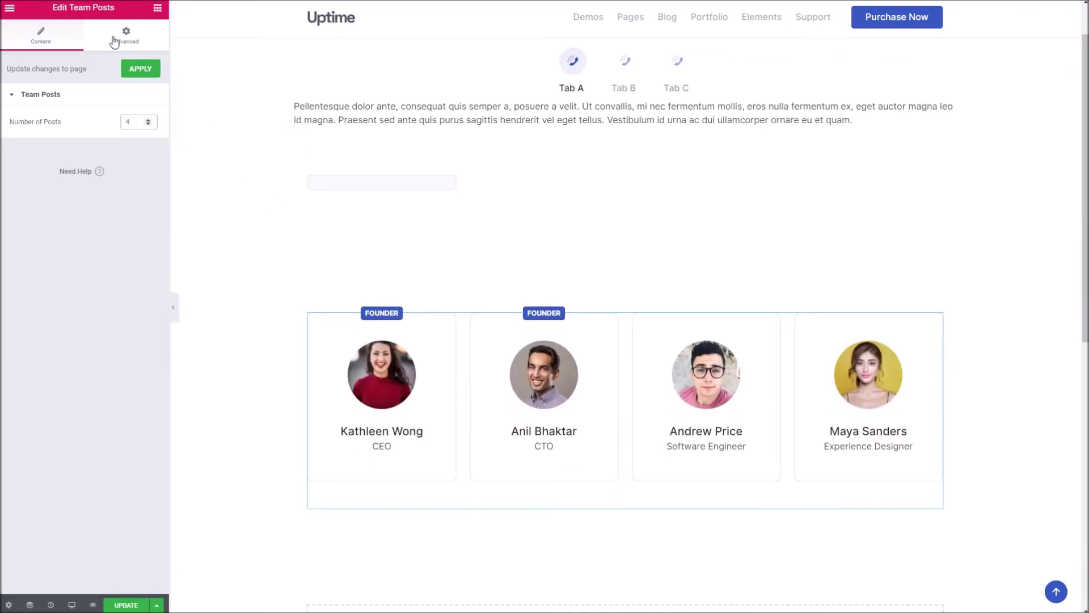
Add a Testimonial Carousel widget directly below the team posts, keeping the Single Card Carousel layout.
click(157, 9)
scroll(132, 277, down, 15)
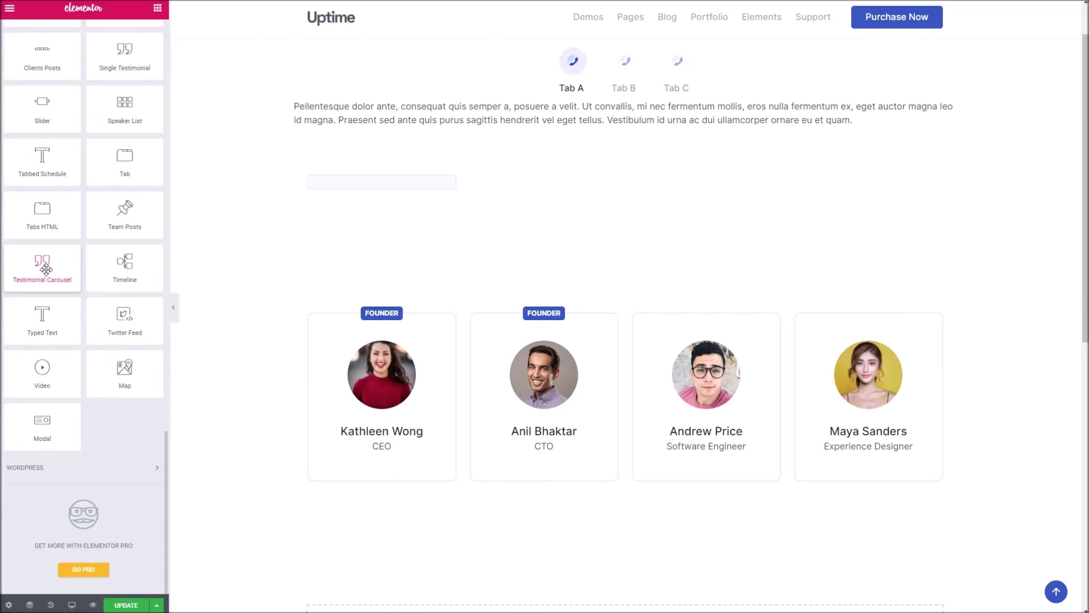
drag(38, 269, 503, 516)
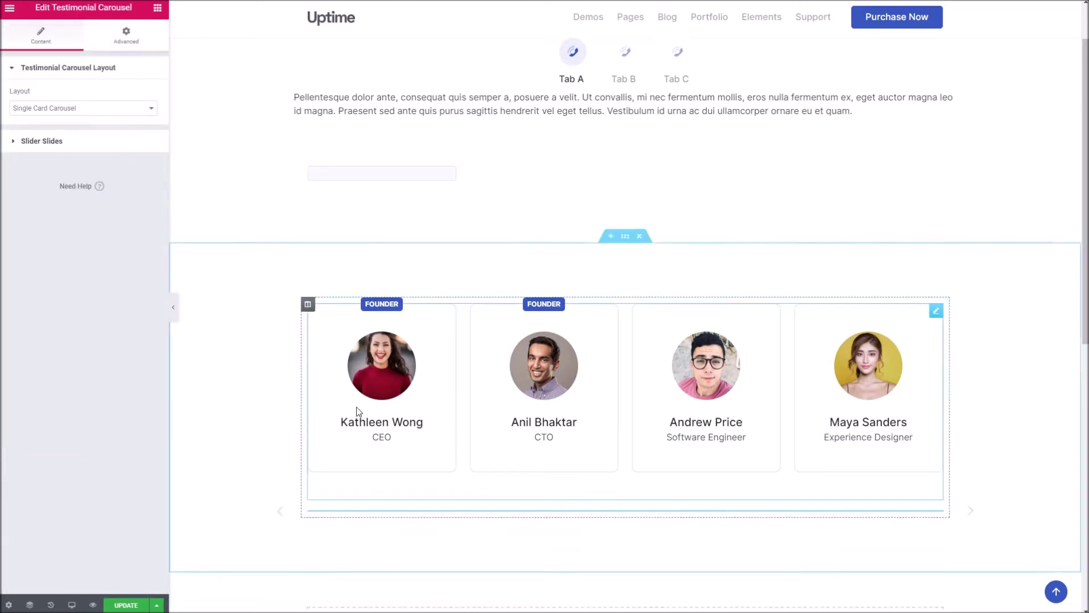
scroll(357, 406, down, 5)
click(63, 108)
click(66, 109)
Add a slide to the testimonial carousel and use the male-1-1.jpg portrait from the media library as its image.
click(42, 141)
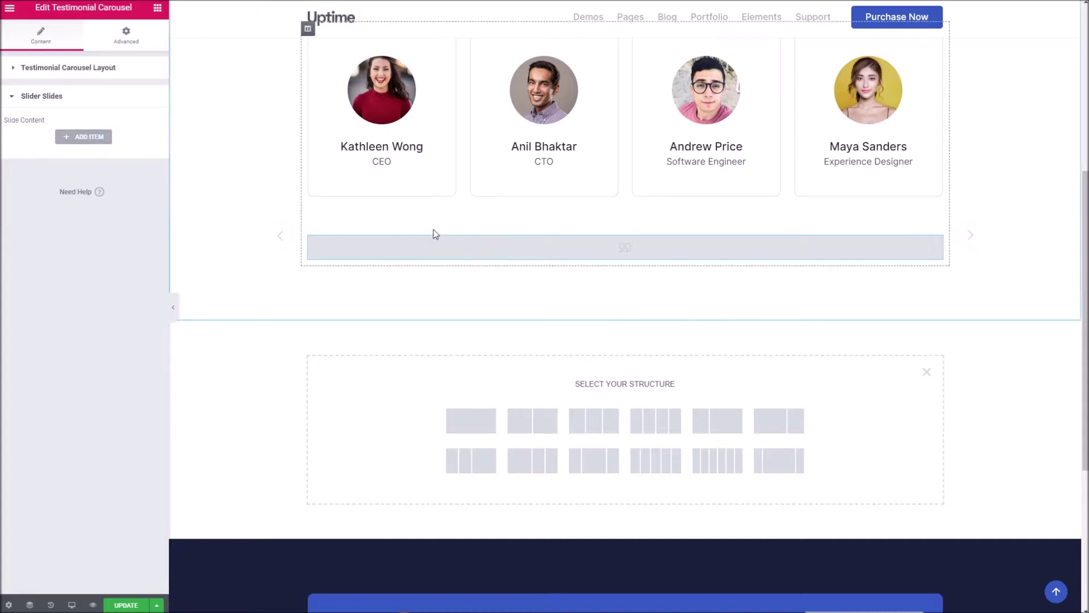
click(80, 139)
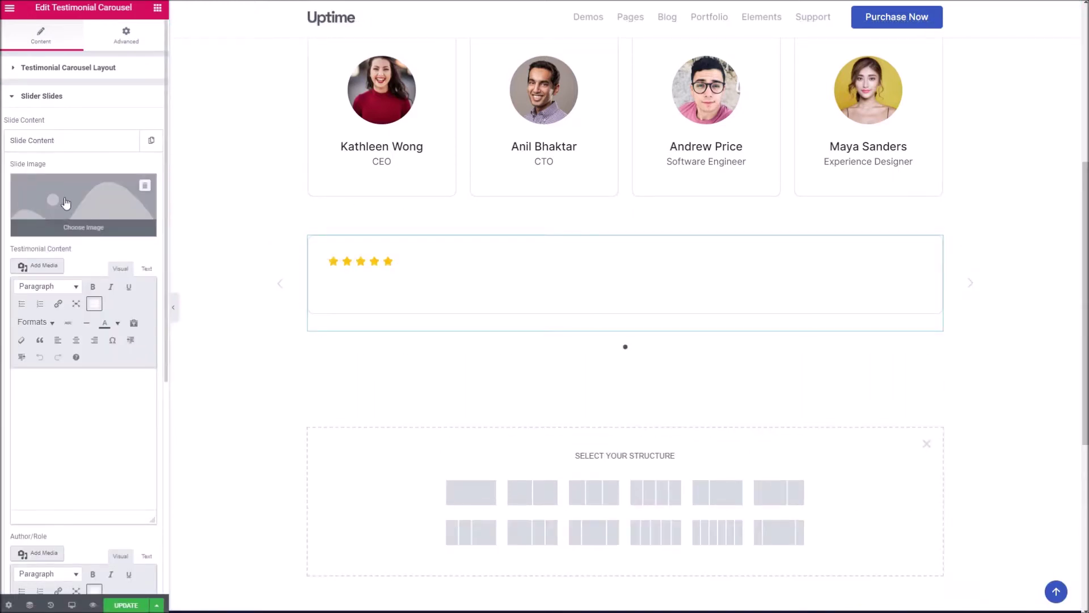
click(92, 211)
scroll(677, 364, down, 5)
scroll(677, 364, down, 10)
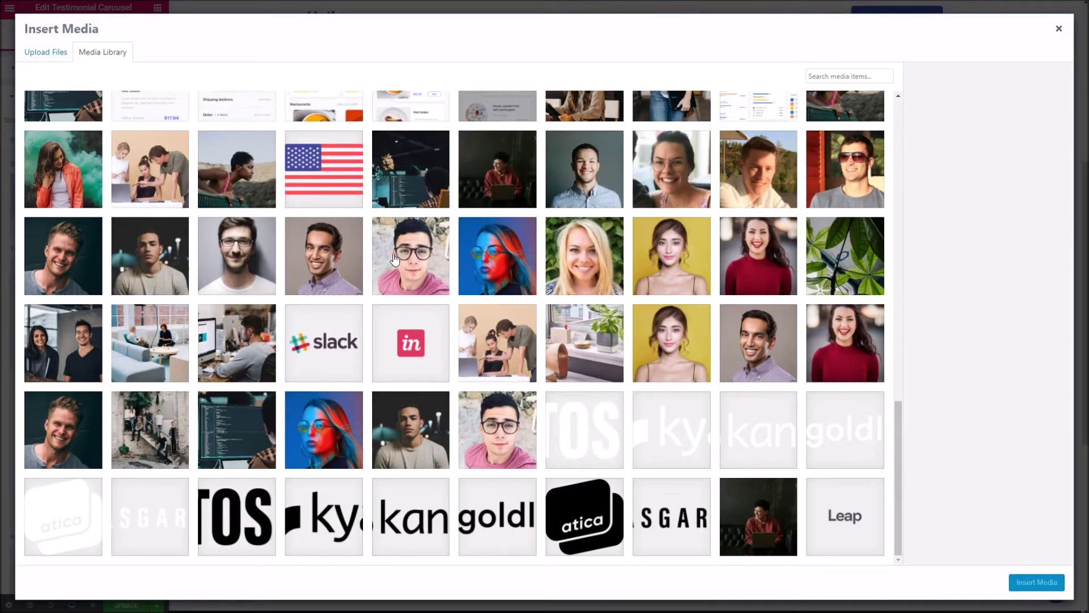
click(392, 258)
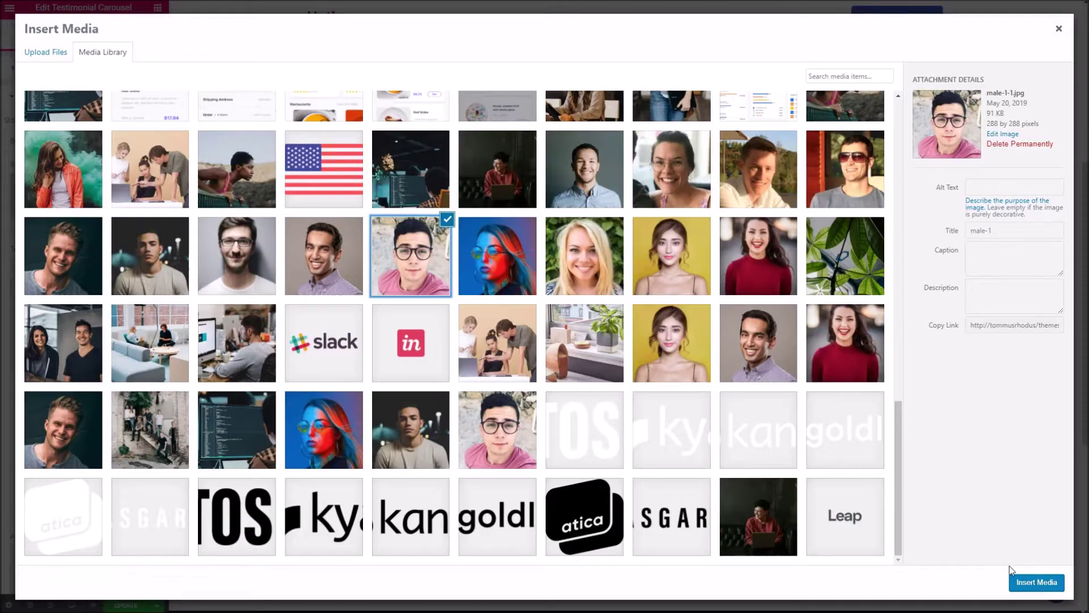
click(1037, 582)
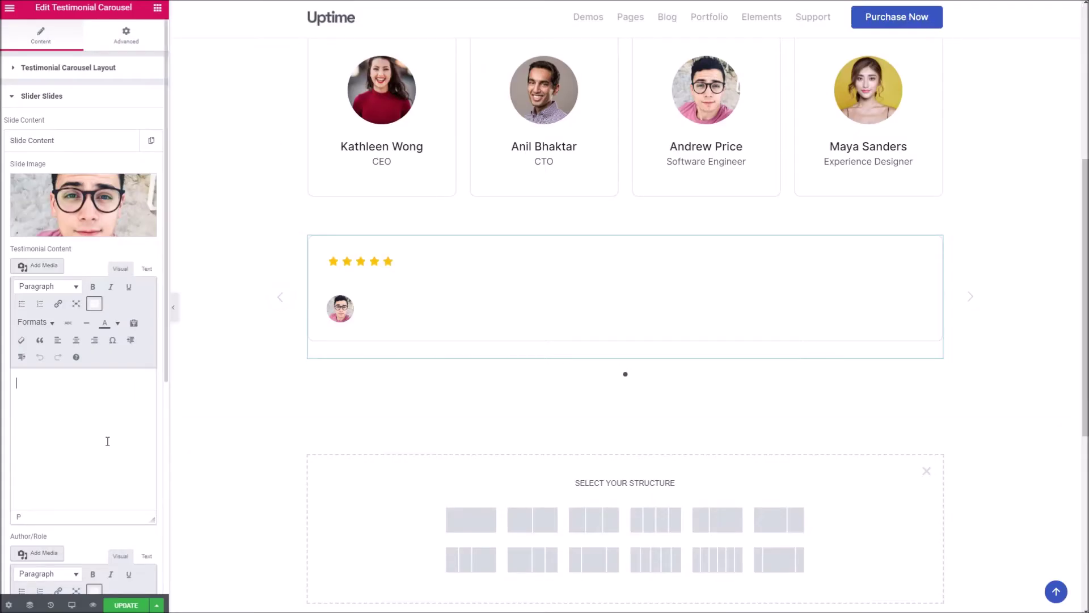
Fill the slide's testimonial content with the "Pellentesque dolor ante" passage through "ornare eu et quam.".
text(Pellentesque dolor ante, consequat quis semper a, posuere a velit. Ut convallis, mi nec fermentum mollis, eros nulla fermentum ex, eget auctor magna leo id magna. Praesent sed ante quis purus sagittis hendrerit vel eget tellus. Vestibulum id urna ac dui ullamcorper ornare eu et quam.)
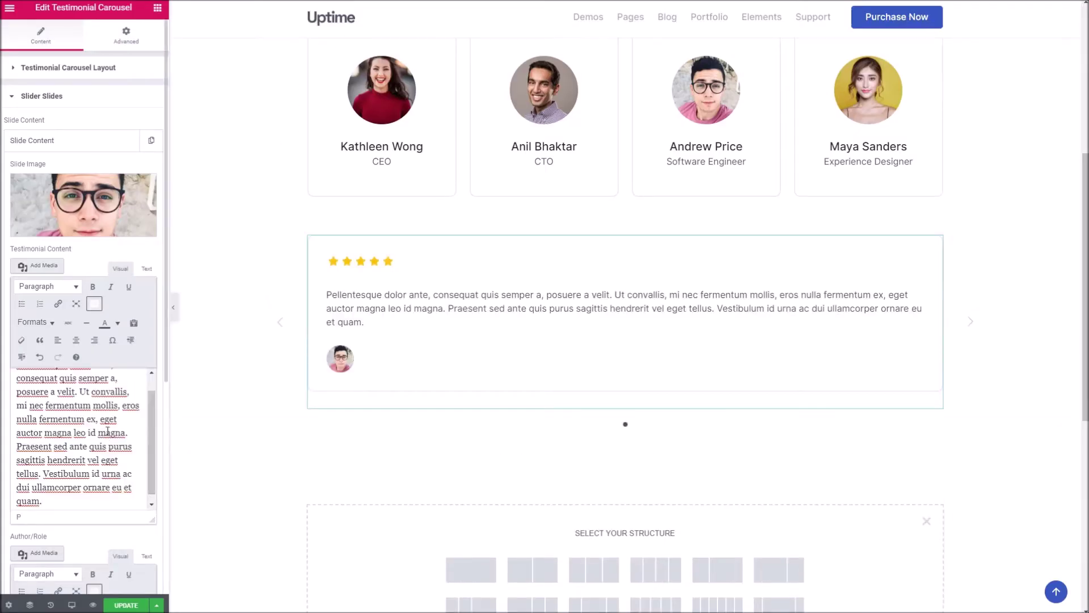
scroll(85, 425, up, 2)
scroll(68, 482, down, 3)
triple_click(79, 414)
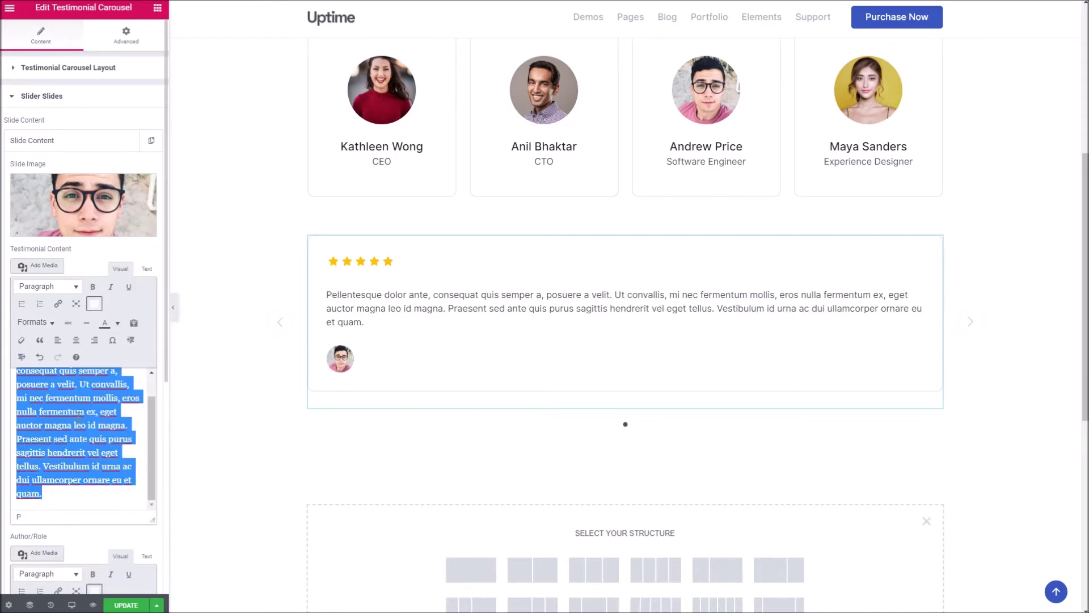
scroll(48, 411, up, 1)
click(18, 397)
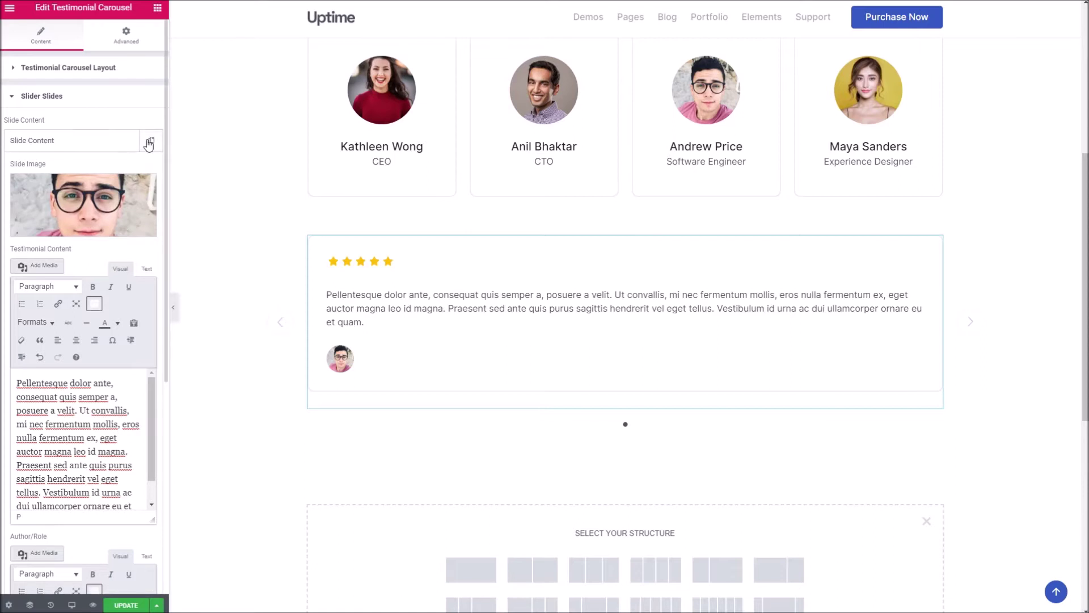
Add a second, empty slide to the testimonial carousel and return to the first slide's Author/Role content.
click(117, 146)
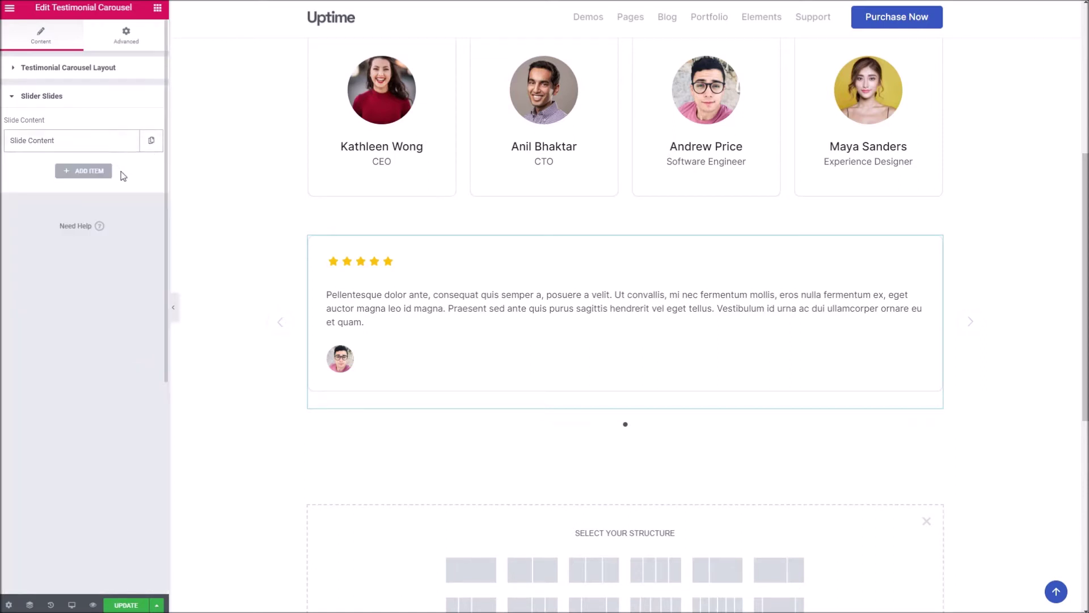
click(90, 170)
scroll(111, 329, down, 4)
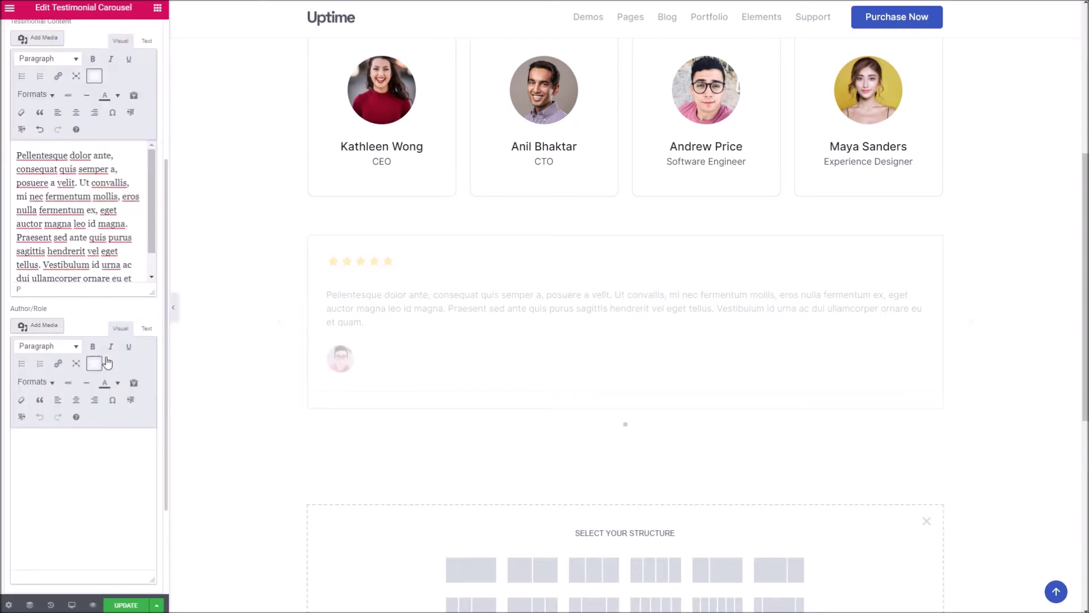
Enter the author's full name with "A Bloke" on the line below as the slide's Author/Role, and make the name bold.
click(104, 453)
text(John Smith)
key(Return)
text(A Block)
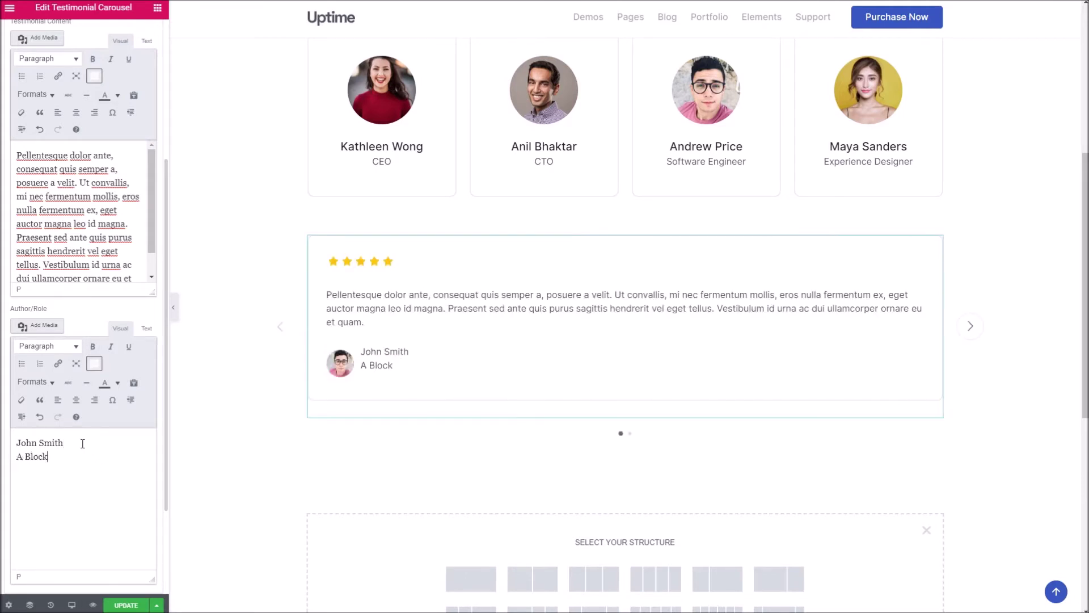
key(BackSpace)
key(BackSpace)
text(ke)
triple_click(78, 445)
key(ctrl+b)
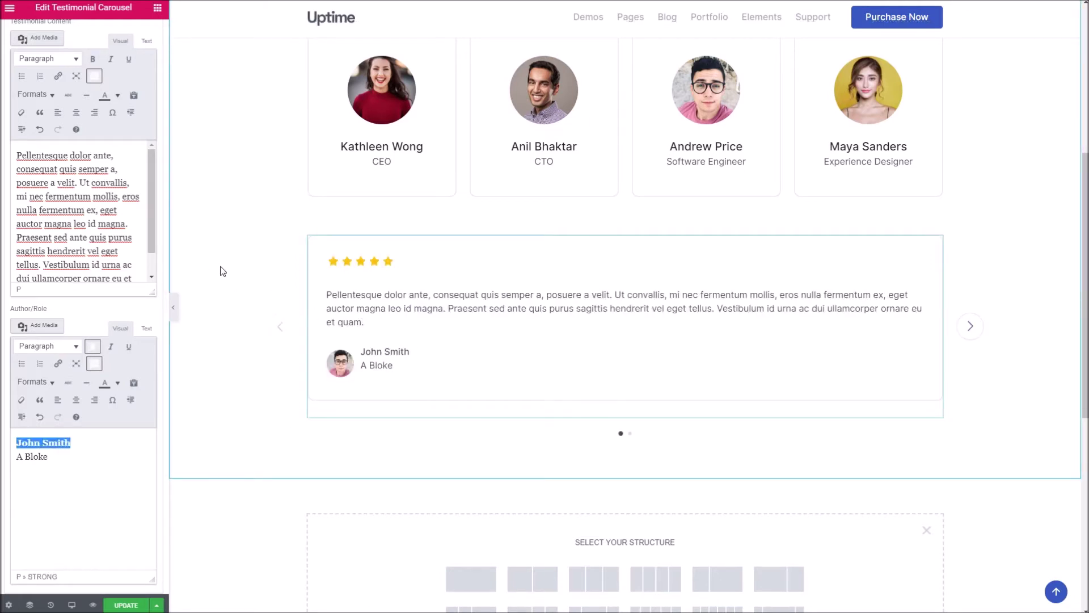
Delete the empty second slide and duplicate the completed testimonial slide to make three slides.
scroll(129, 101, up, 4)
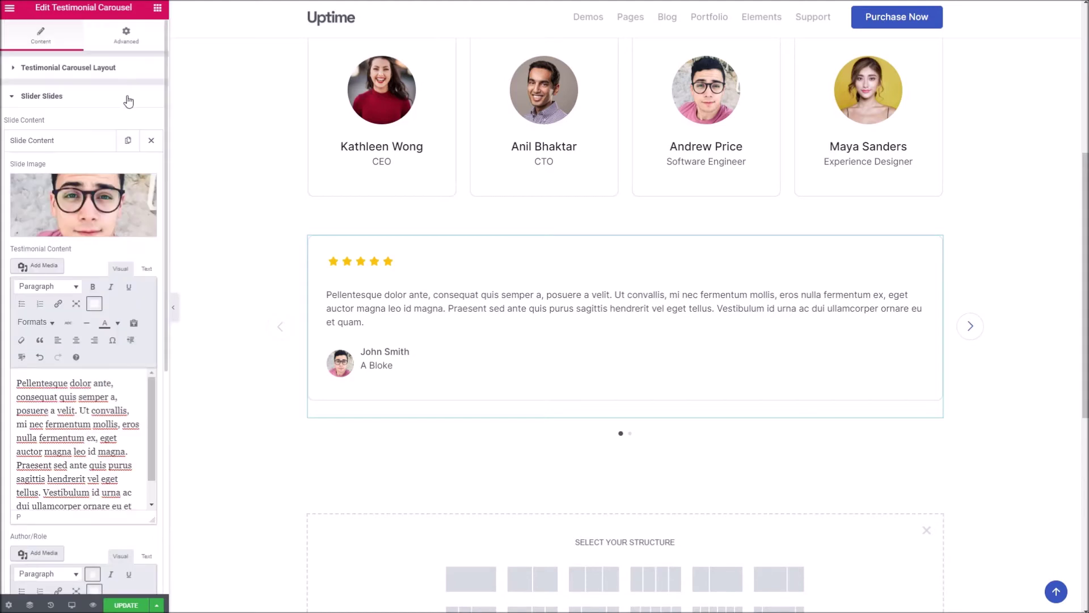
click(84, 147)
click(151, 168)
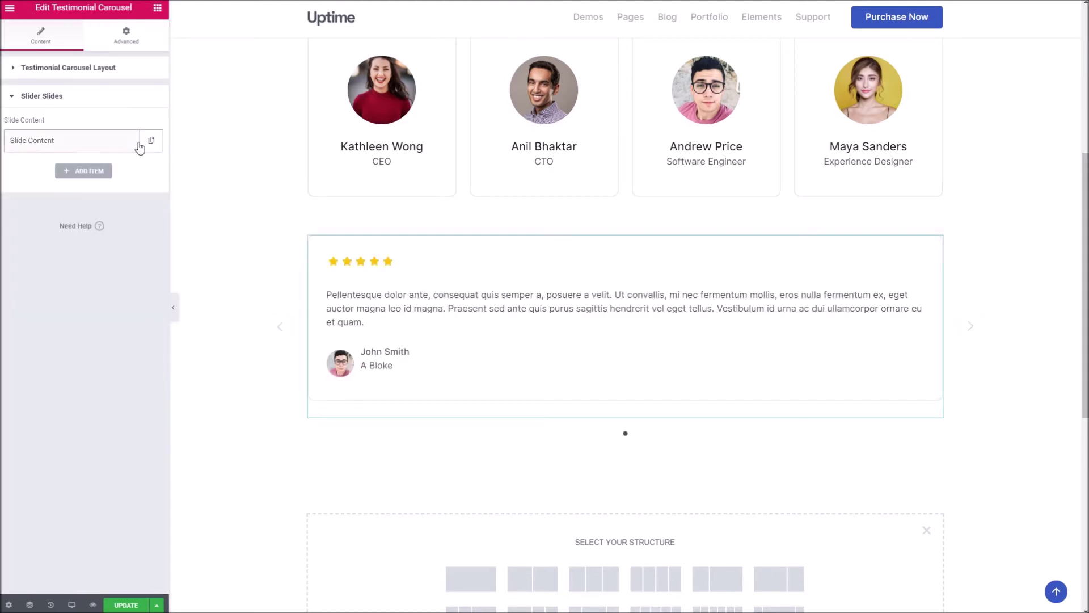
click(150, 140)
click(128, 168)
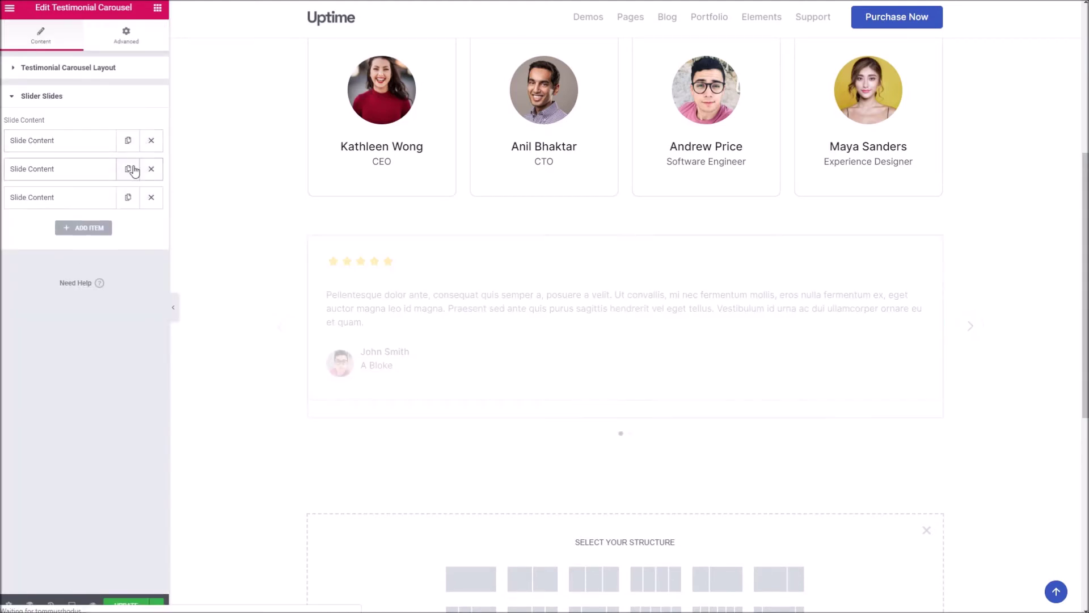
Duplicate the last testimonial slide to make four slides, update the page and review it on the live site.
click(129, 195)
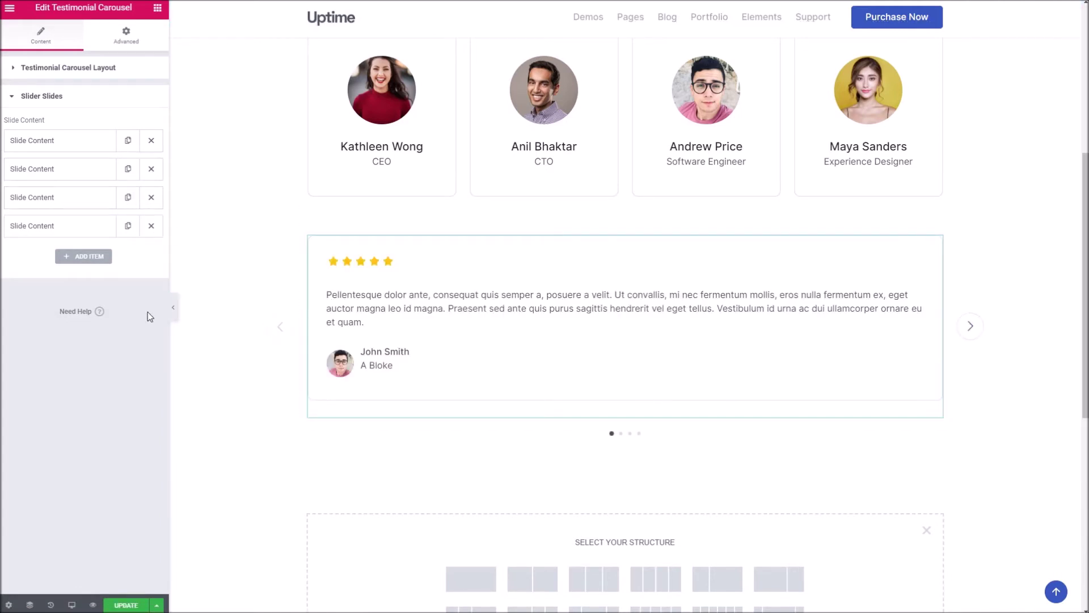
click(127, 605)
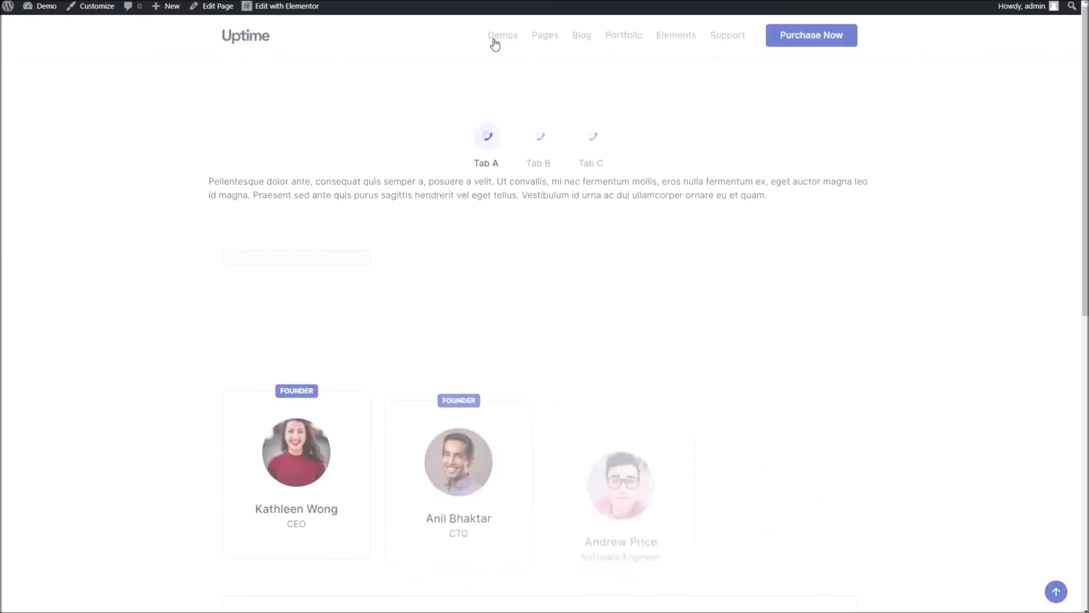
scroll(513, 226, down, 10)
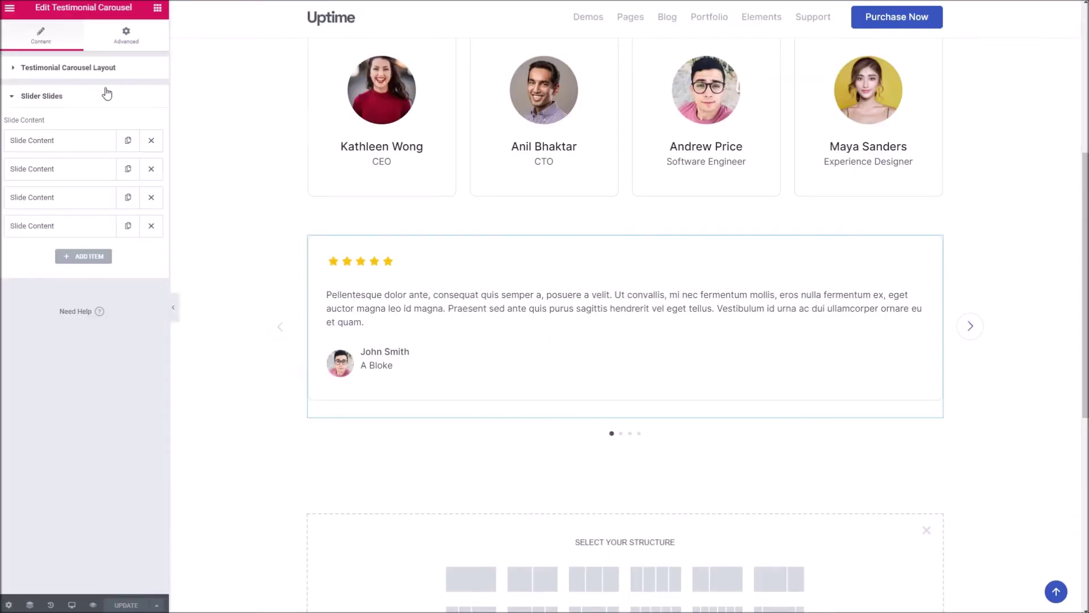
Try the Single Card with Nav Button Carousel layout on the testimonial carousel.
click(99, 69)
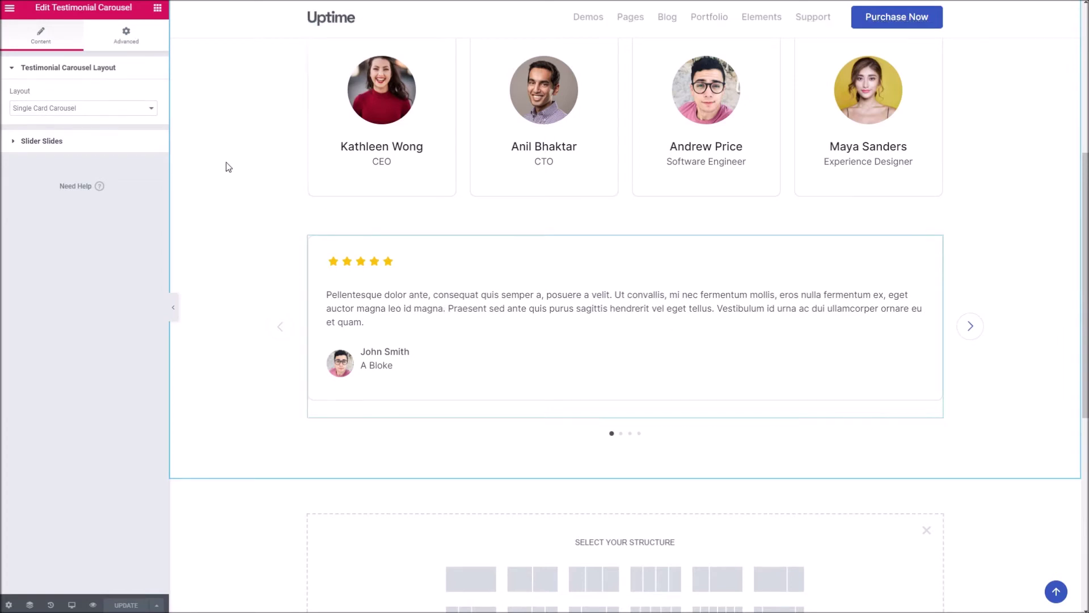
click(143, 109)
click(128, 129)
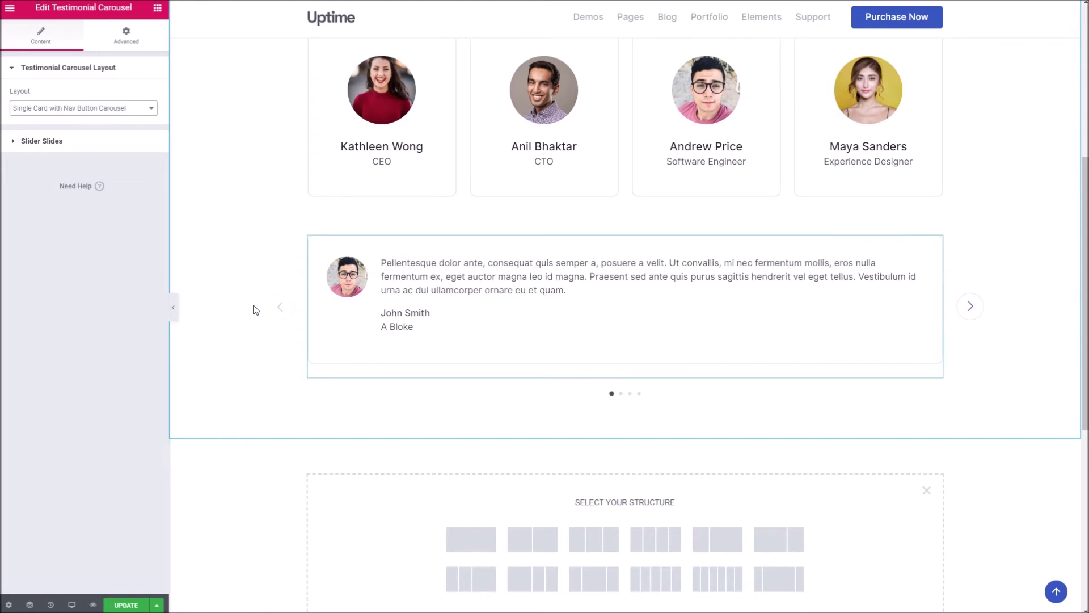
Set the testimonial carousel's layout to Fullwidth Carousel and swipe through its slides in the preview.
click(111, 109)
click(102, 138)
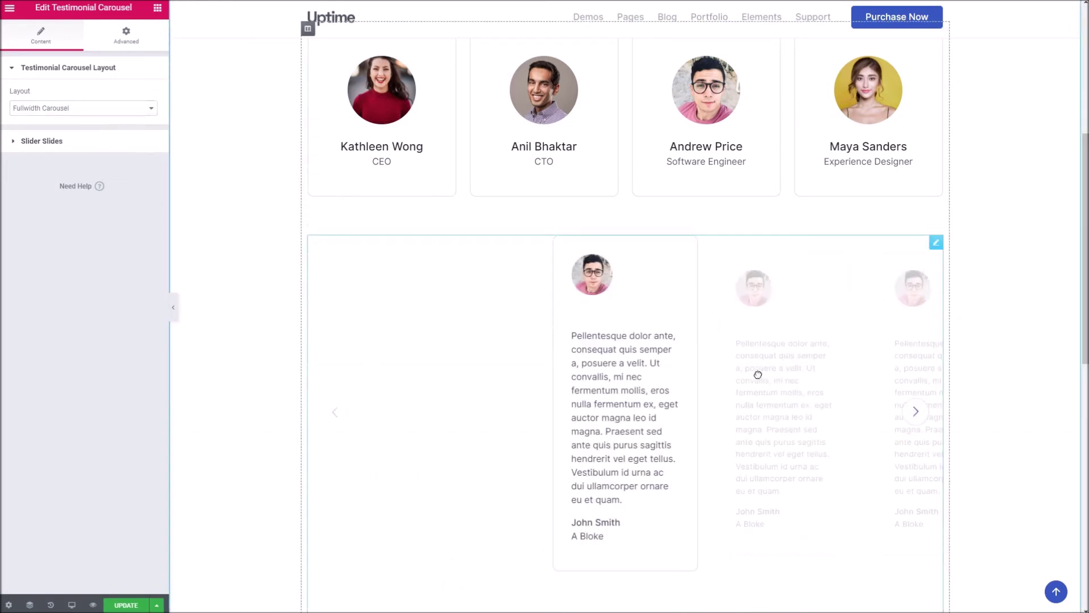
drag(563, 366, 593, 358)
drag(658, 348, 615, 352)
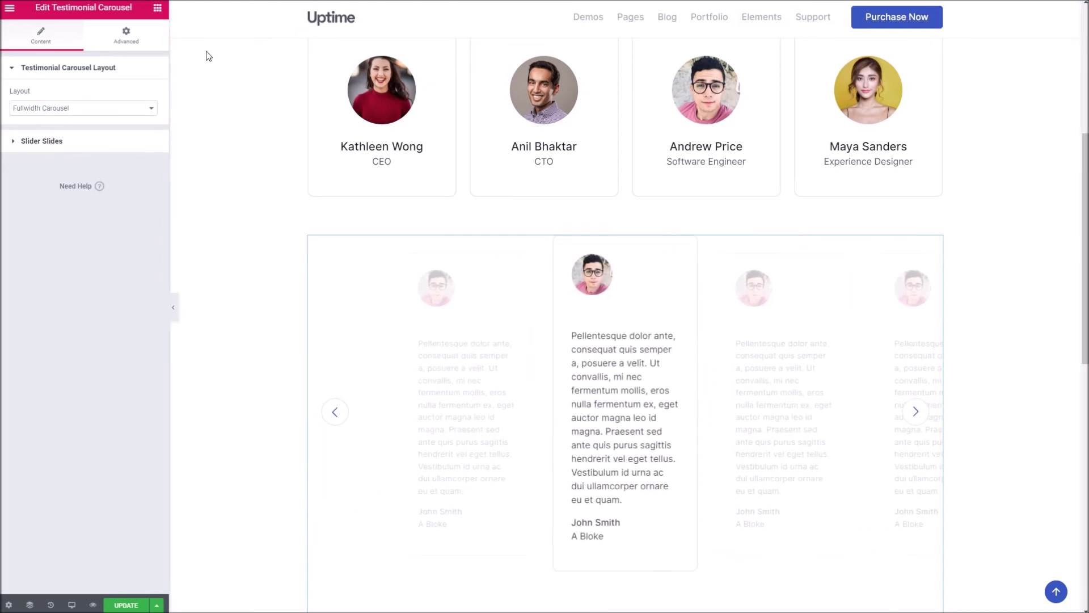
Add a Timeline widget in a new section below the testimonial carousel.
click(159, 12)
scroll(122, 233, down, 15)
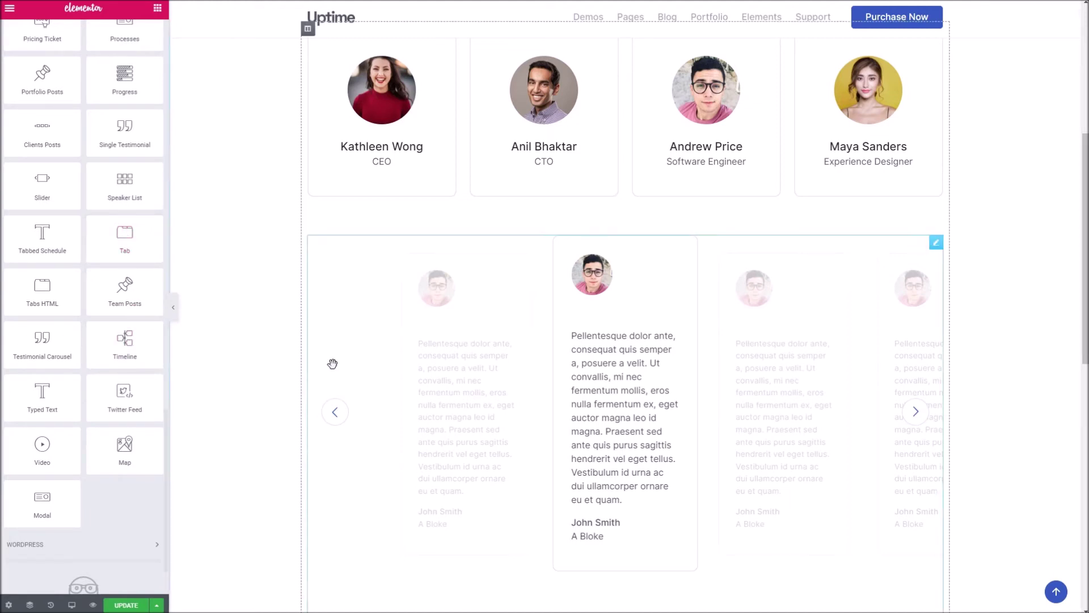
scroll(333, 363, down, 3)
scroll(148, 348, down, 2)
drag(124, 278, 494, 576)
scroll(313, 401, down, 9)
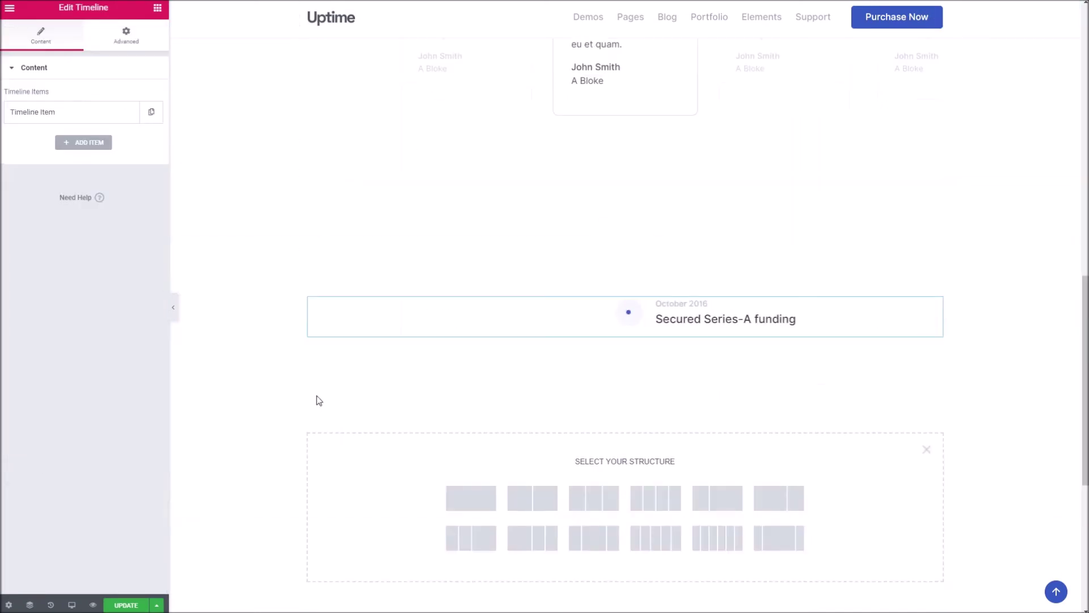
scroll(346, 387, up, 3)
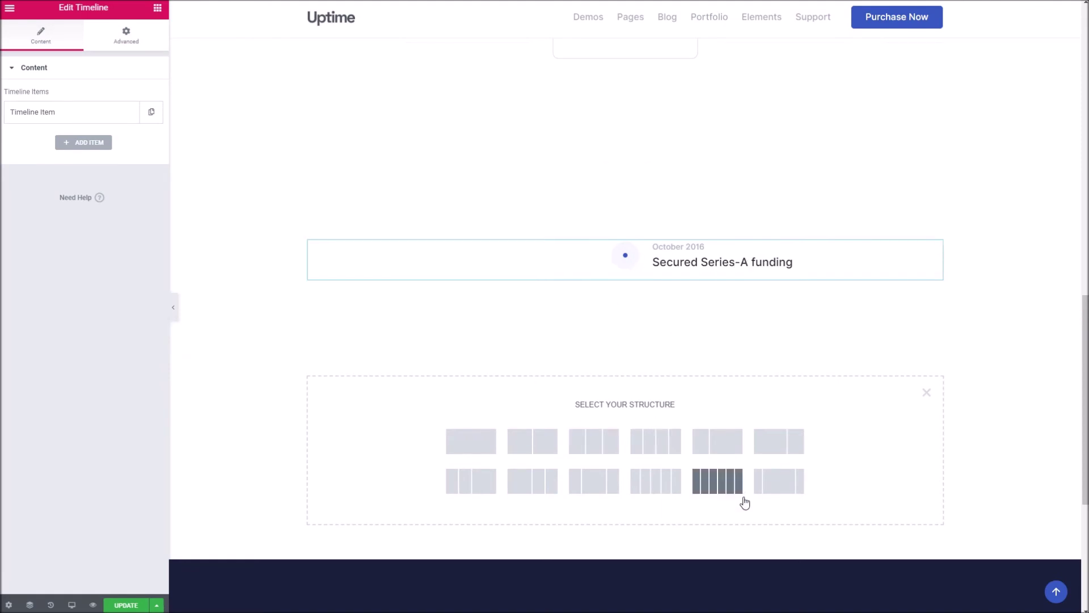
Duplicate the default timeline item and change the first item's title to "October 2017".
click(97, 114)
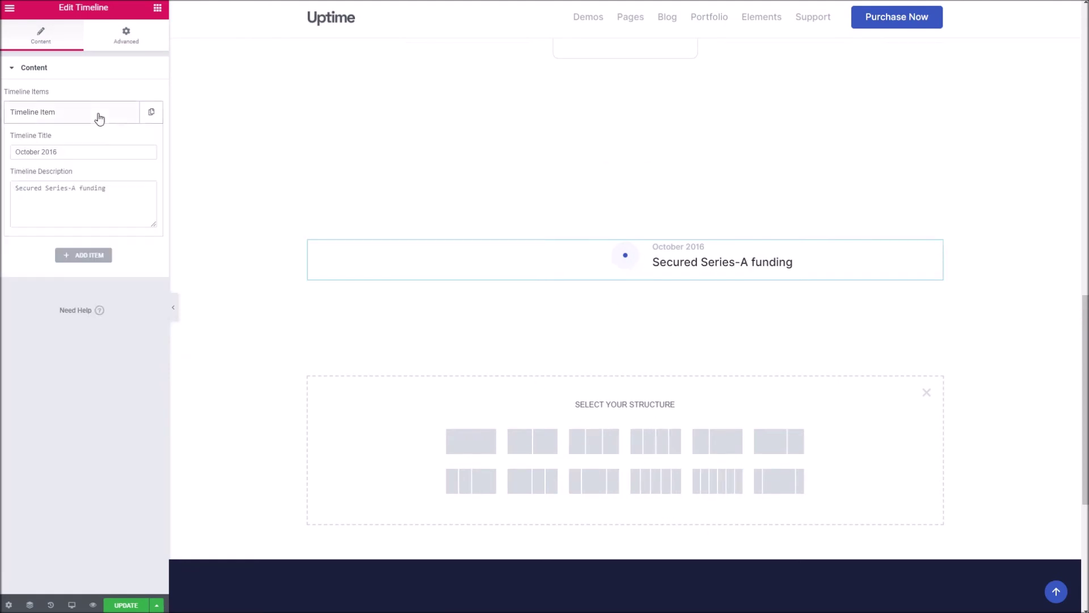
click(131, 186)
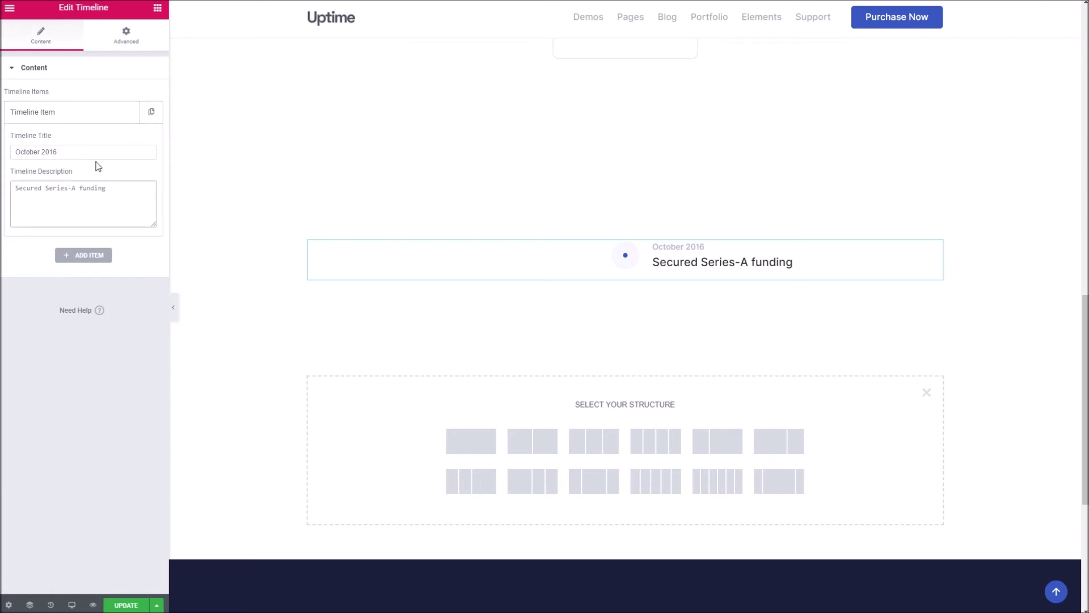
click(152, 113)
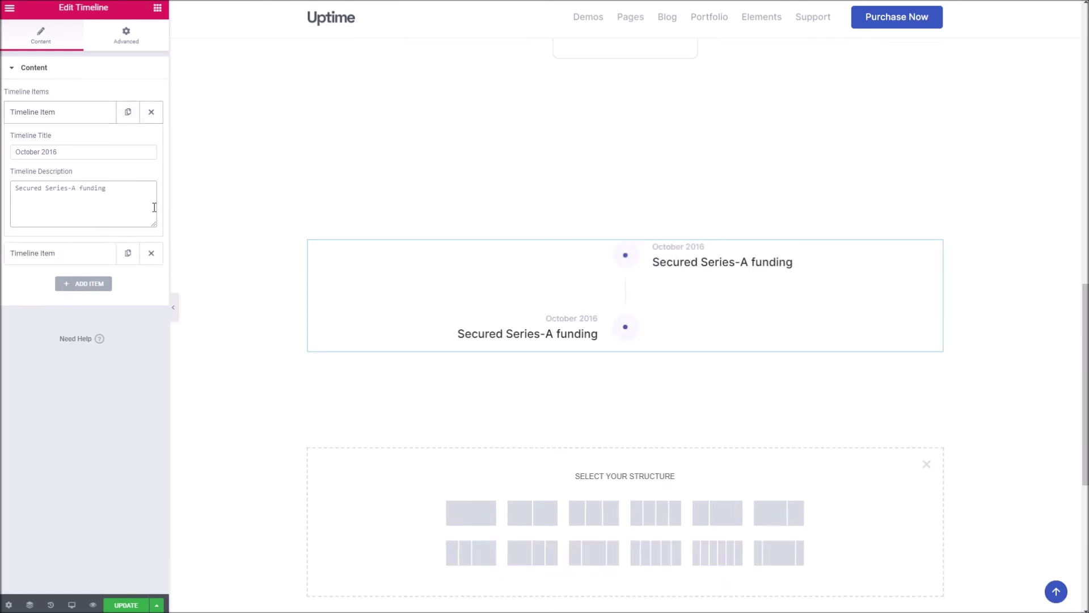
click(57, 152)
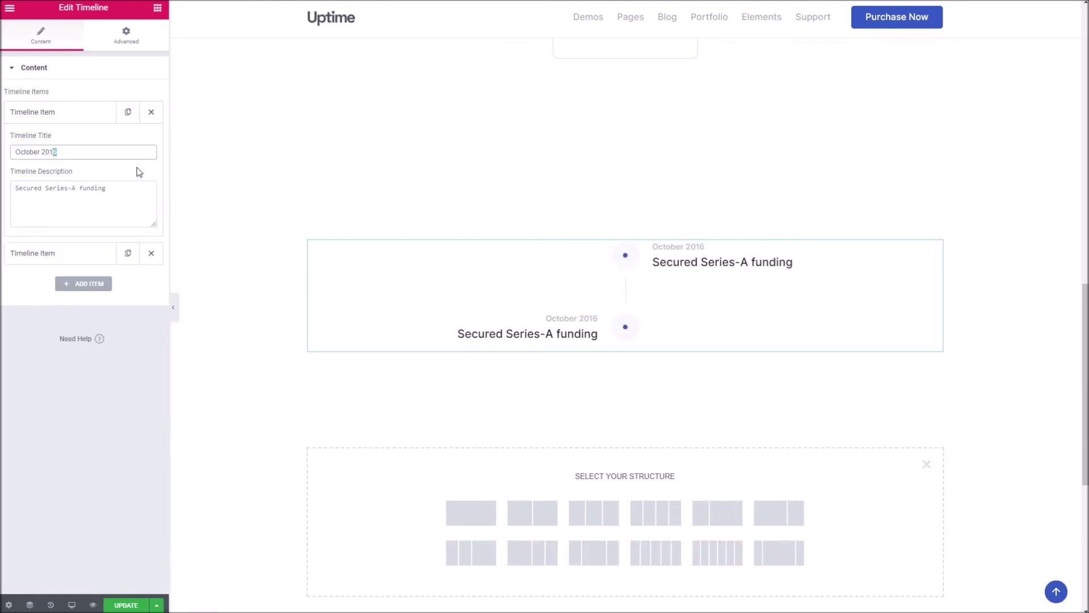
text(7)
Replace the first timeline item's description with the Lorem Ipsum passage from "Praesent sed ante quis" through "ornare eu et quam.".
triple_click(129, 189)
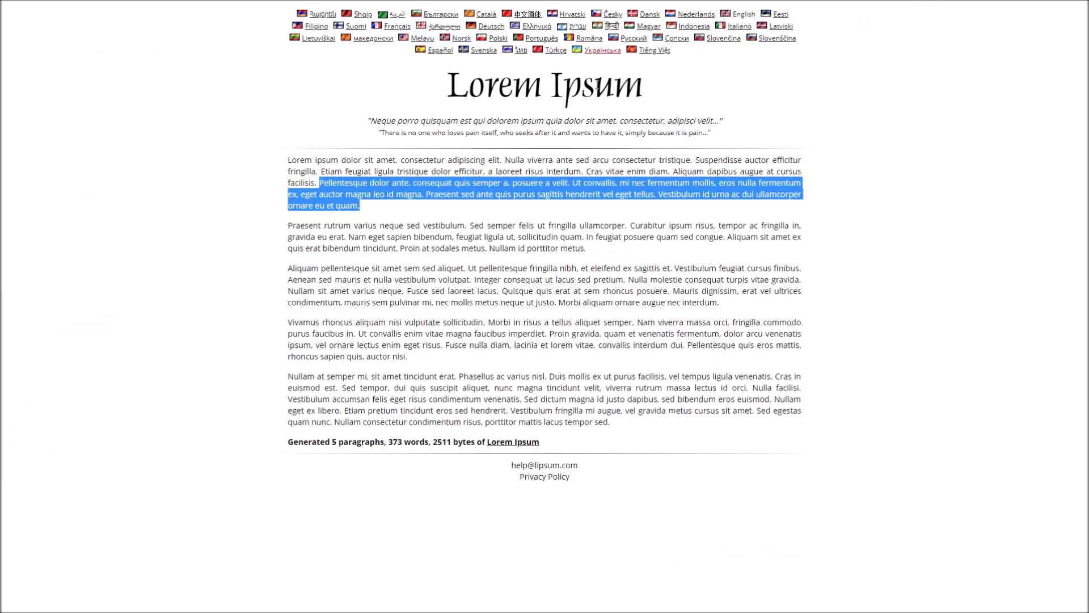
click(499, 182)
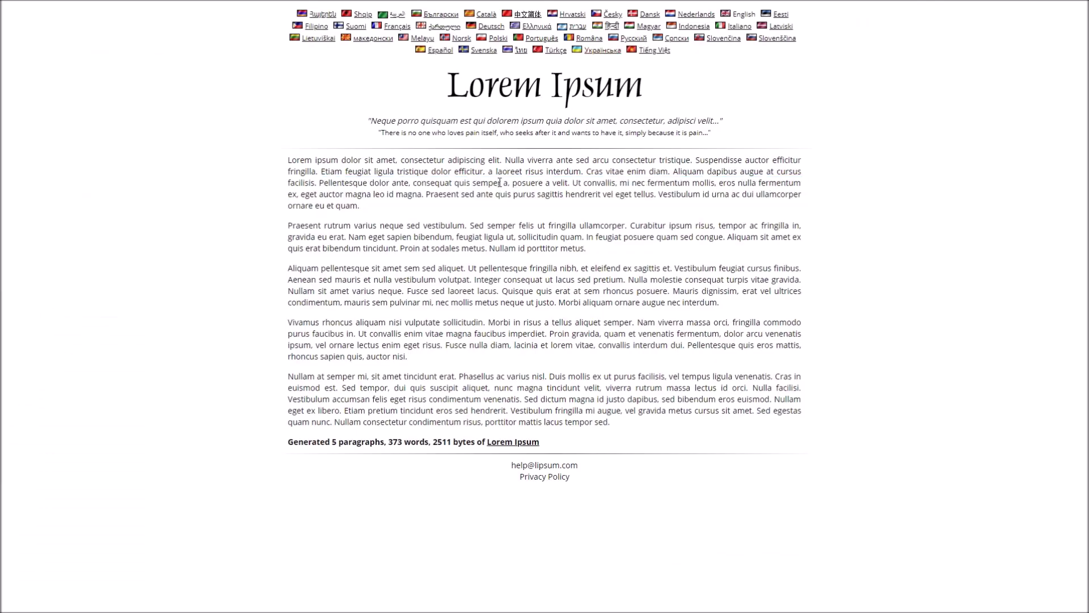
drag(491, 211, 431, 197)
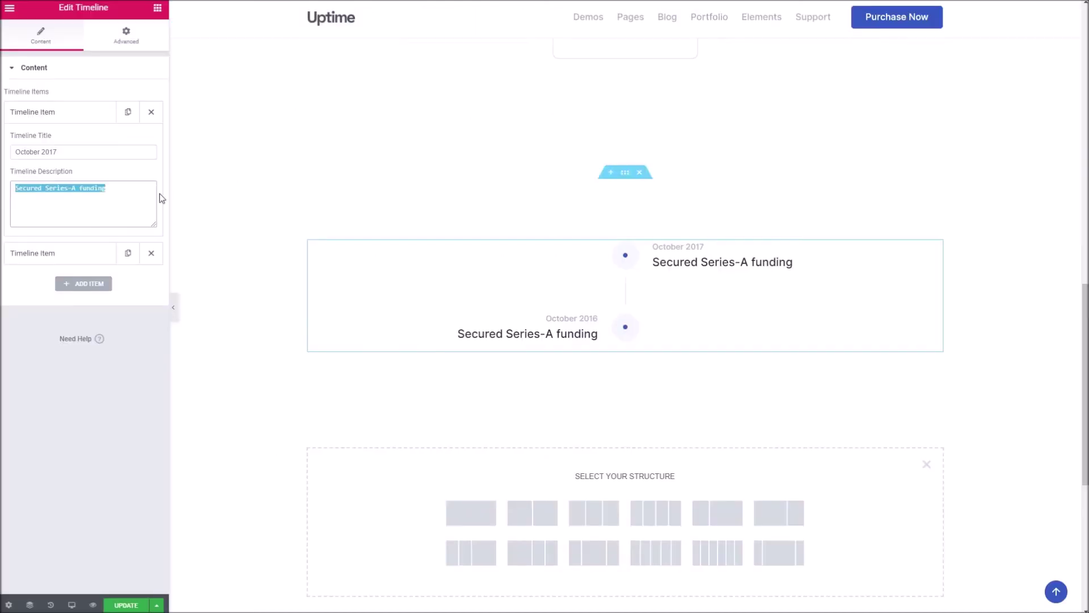
text(Praesent sed ante quis purus sagittis hendrerit vel eget tellus. Vestibulum id urna ac dui ullamcorper ornare eu et quam.)
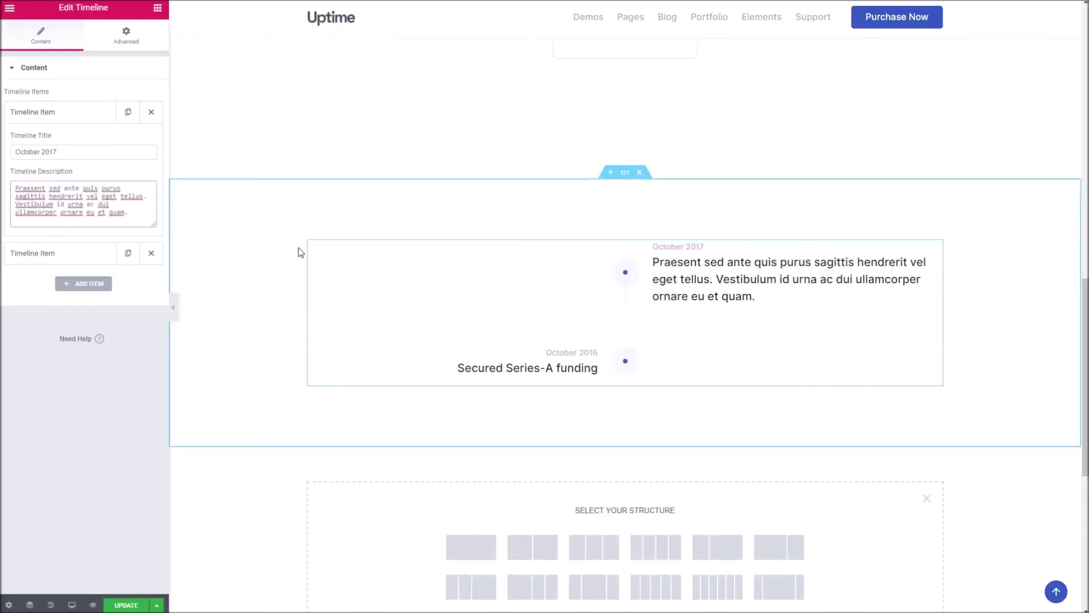
Add a third timeline item and replace its description with the copied "Praesent sed ante quis" passage.
click(86, 283)
triple_click(93, 265)
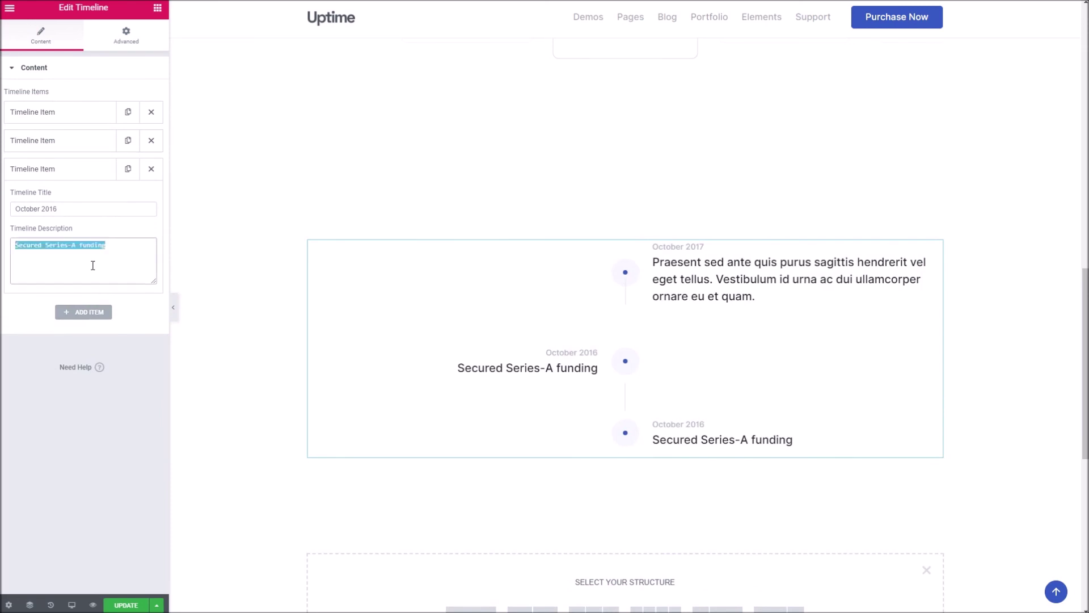
text(Praesent sed ante quis purus sagittis hendrerit vel eget tellus. Vestibulum id urna ac dui ullamcorper ornare eu et quam.)
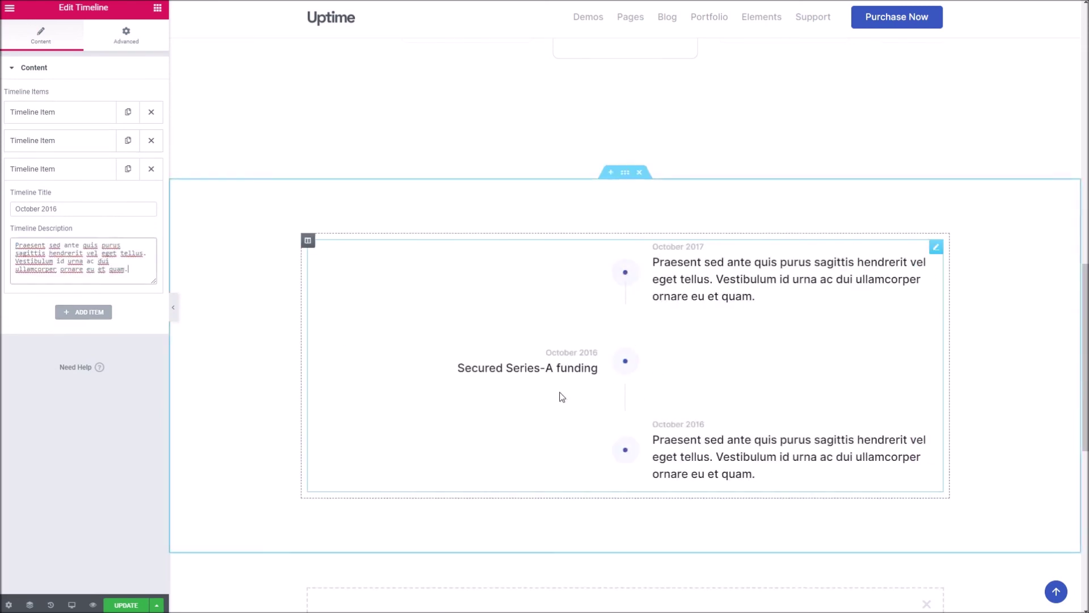
Duplicate the third timeline item to make a fourth entry and review the whole page from the tabs to the timeline.
click(128, 169)
scroll(587, 356, down, 3)
scroll(588, 356, up, 12)
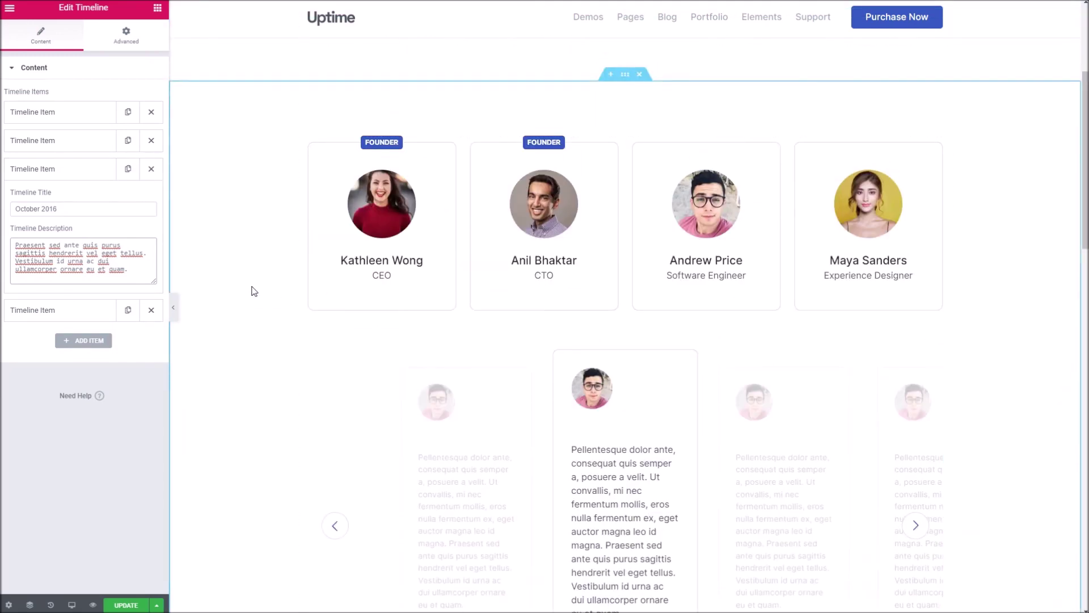
scroll(251, 287, up, 4)
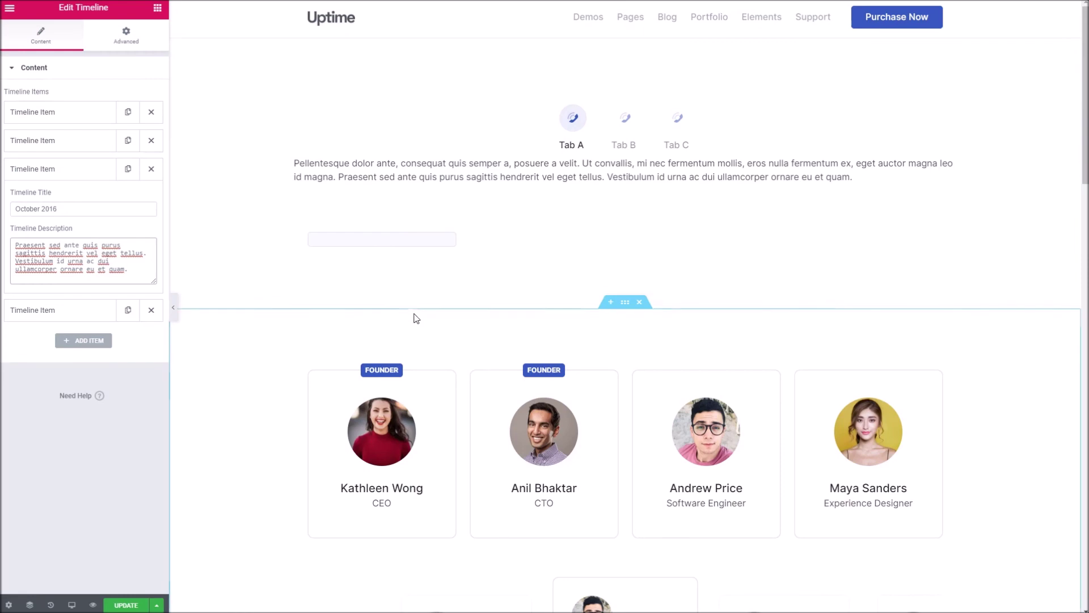
scroll(290, 318, down, 15)
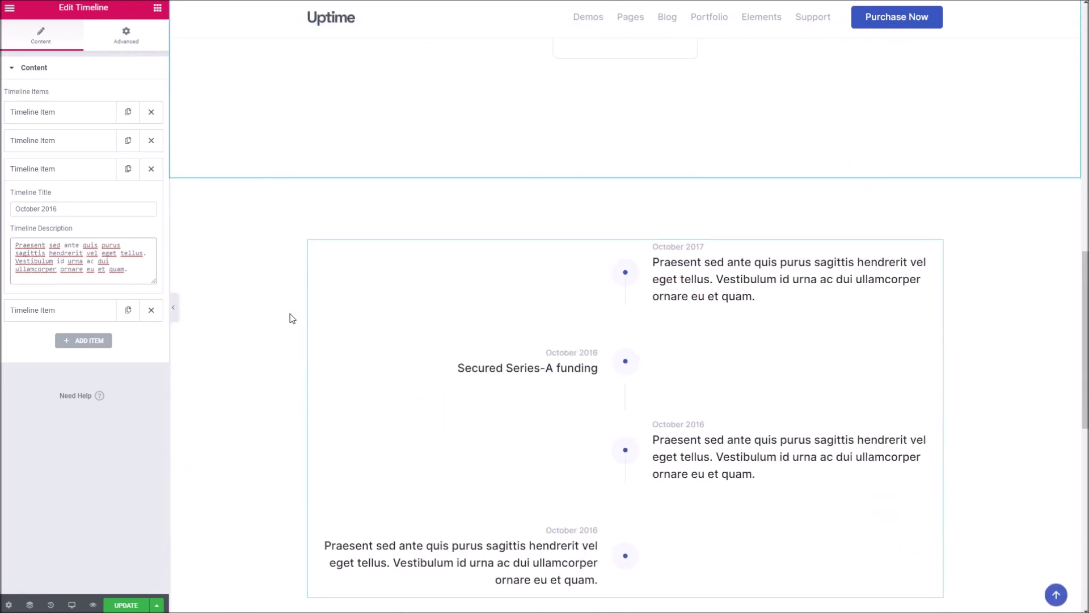
scroll(291, 317, up, 5)
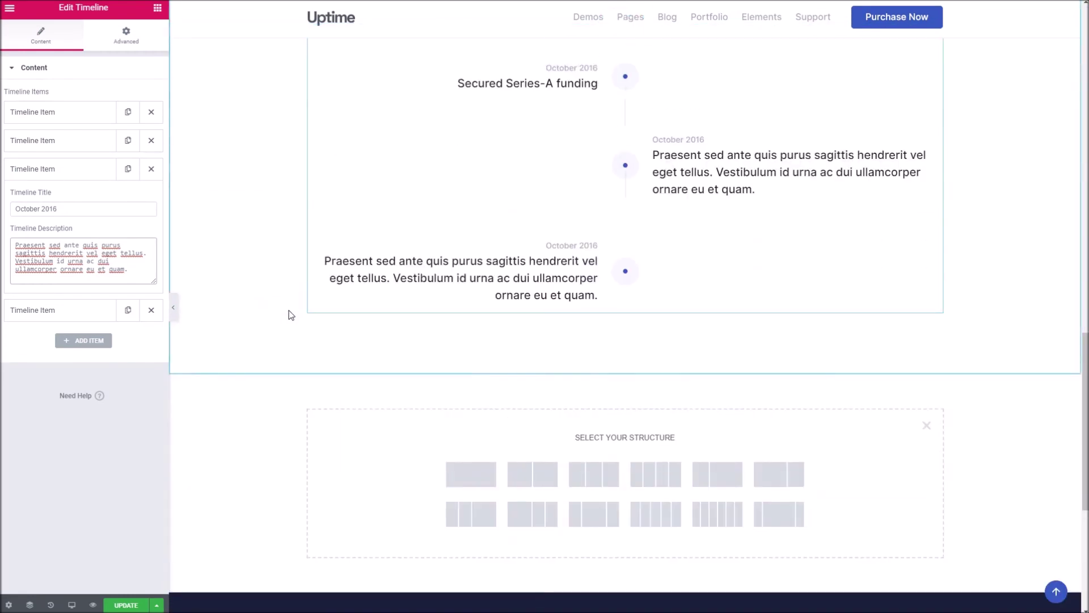